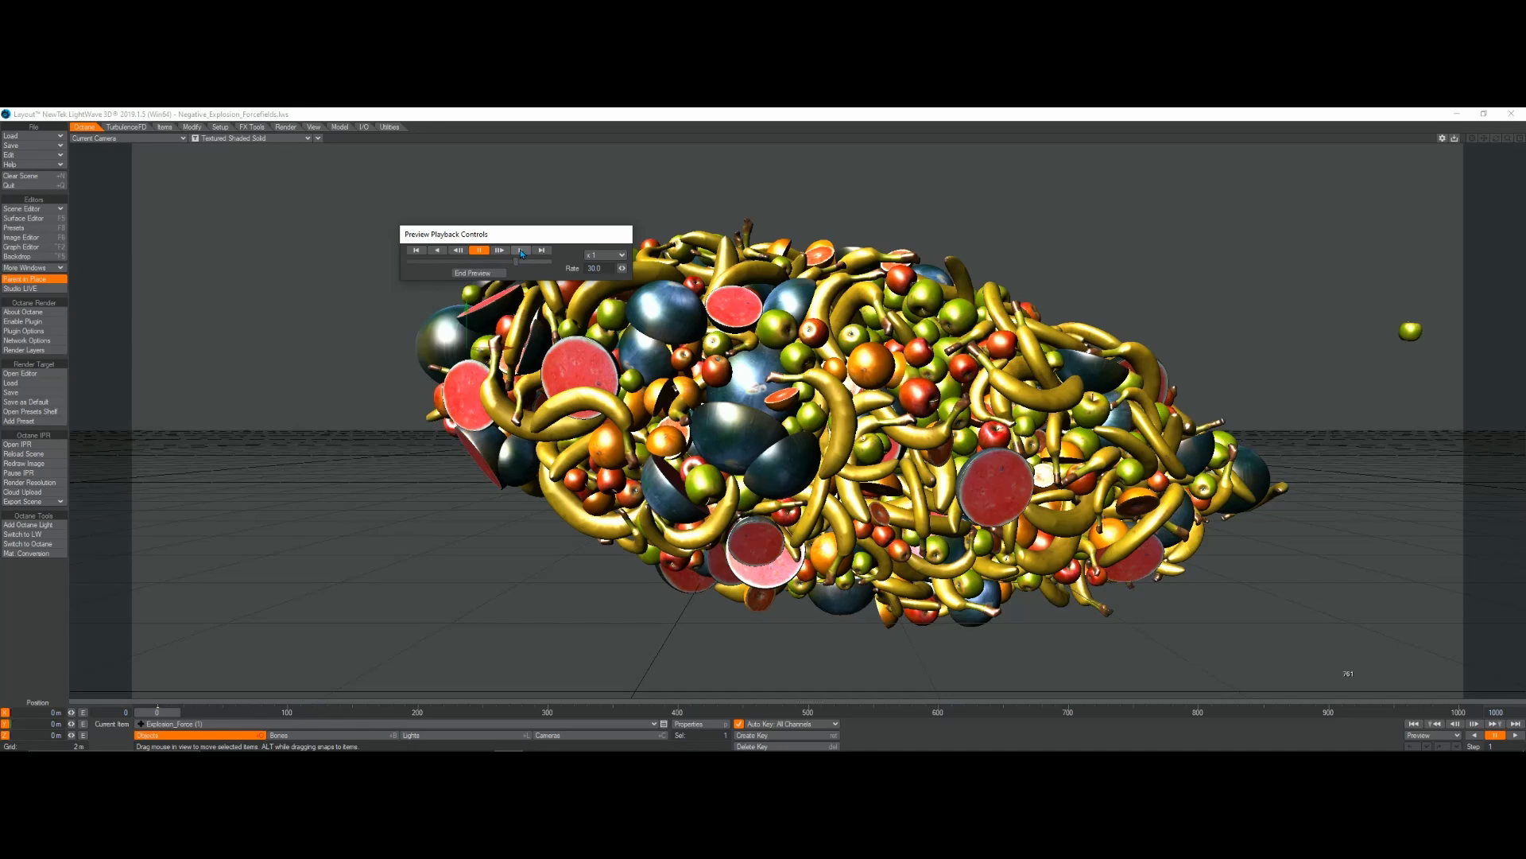
# Play the generated fruit simulation preview, pause it and end the preview
pyautogui.click(521, 251)
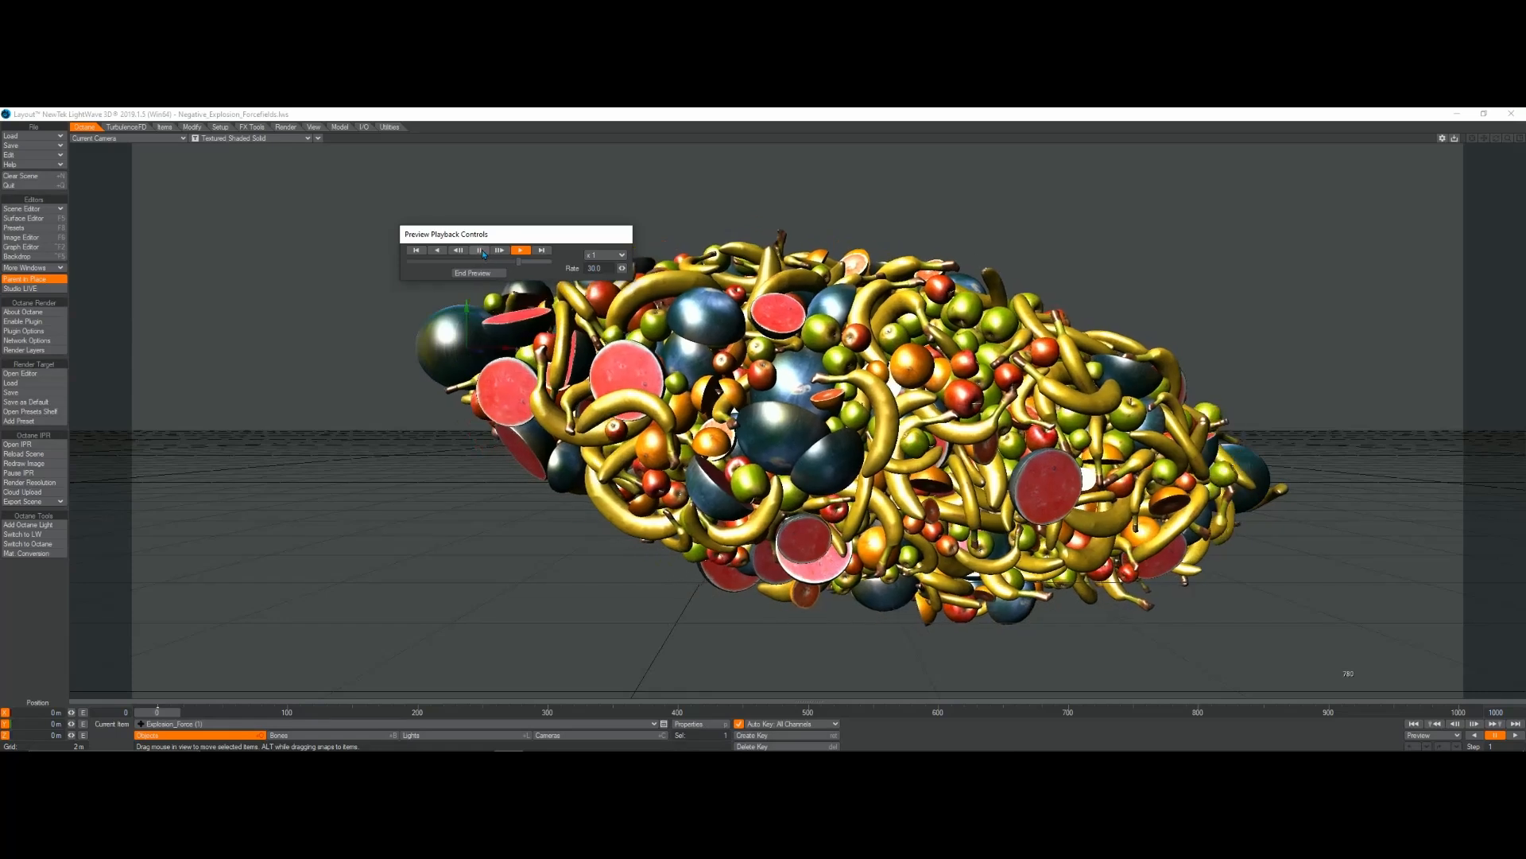
pyautogui.click(479, 250)
pyautogui.click(479, 274)
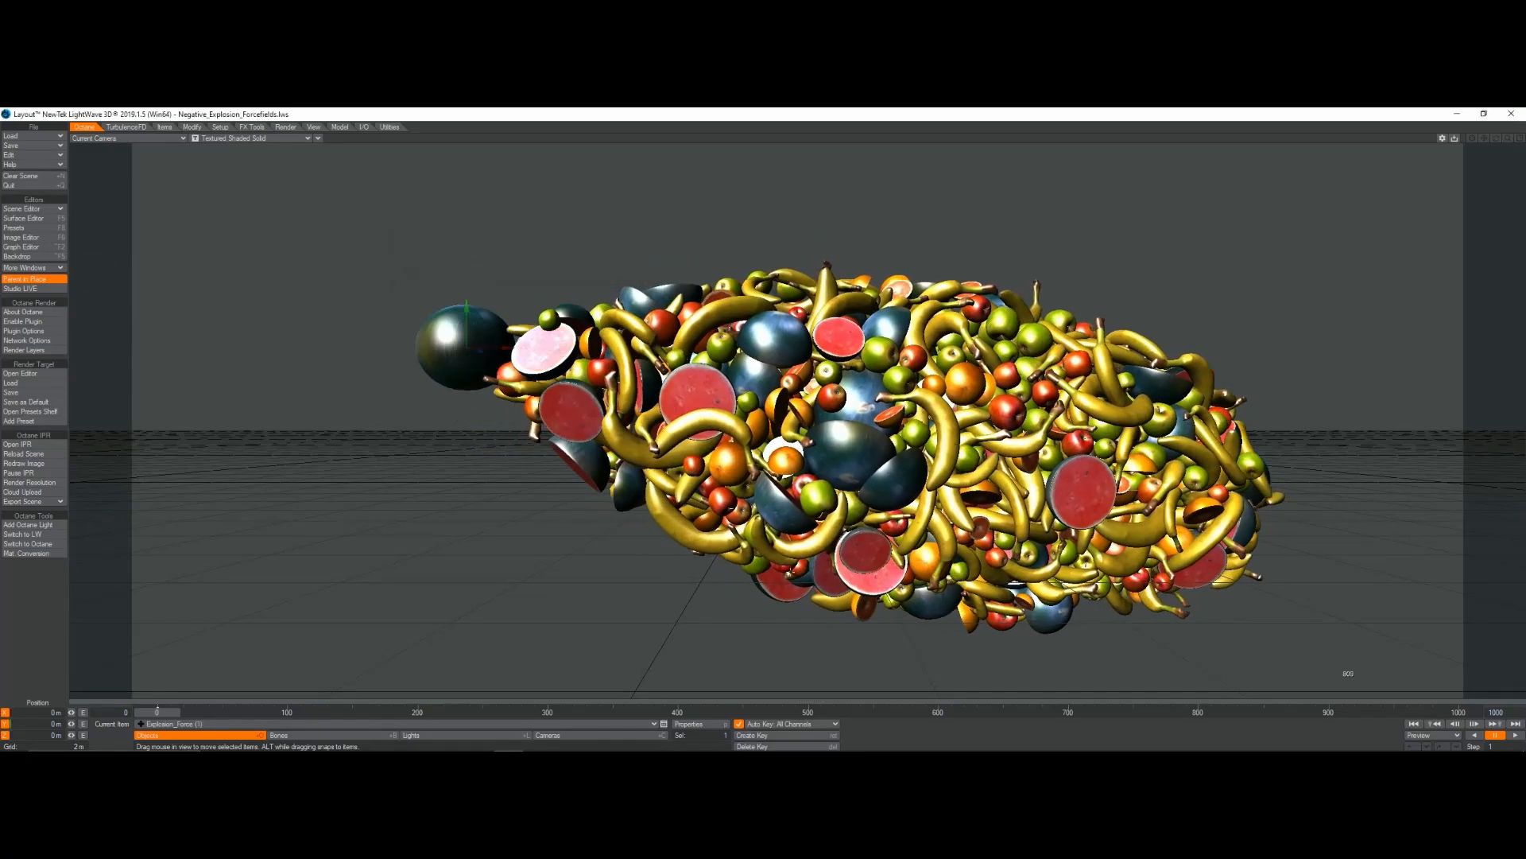
# Scrub the timeline forward in stages to frame 1000 to examine how the fruit cluster evolves
pyautogui.click(880, 713)
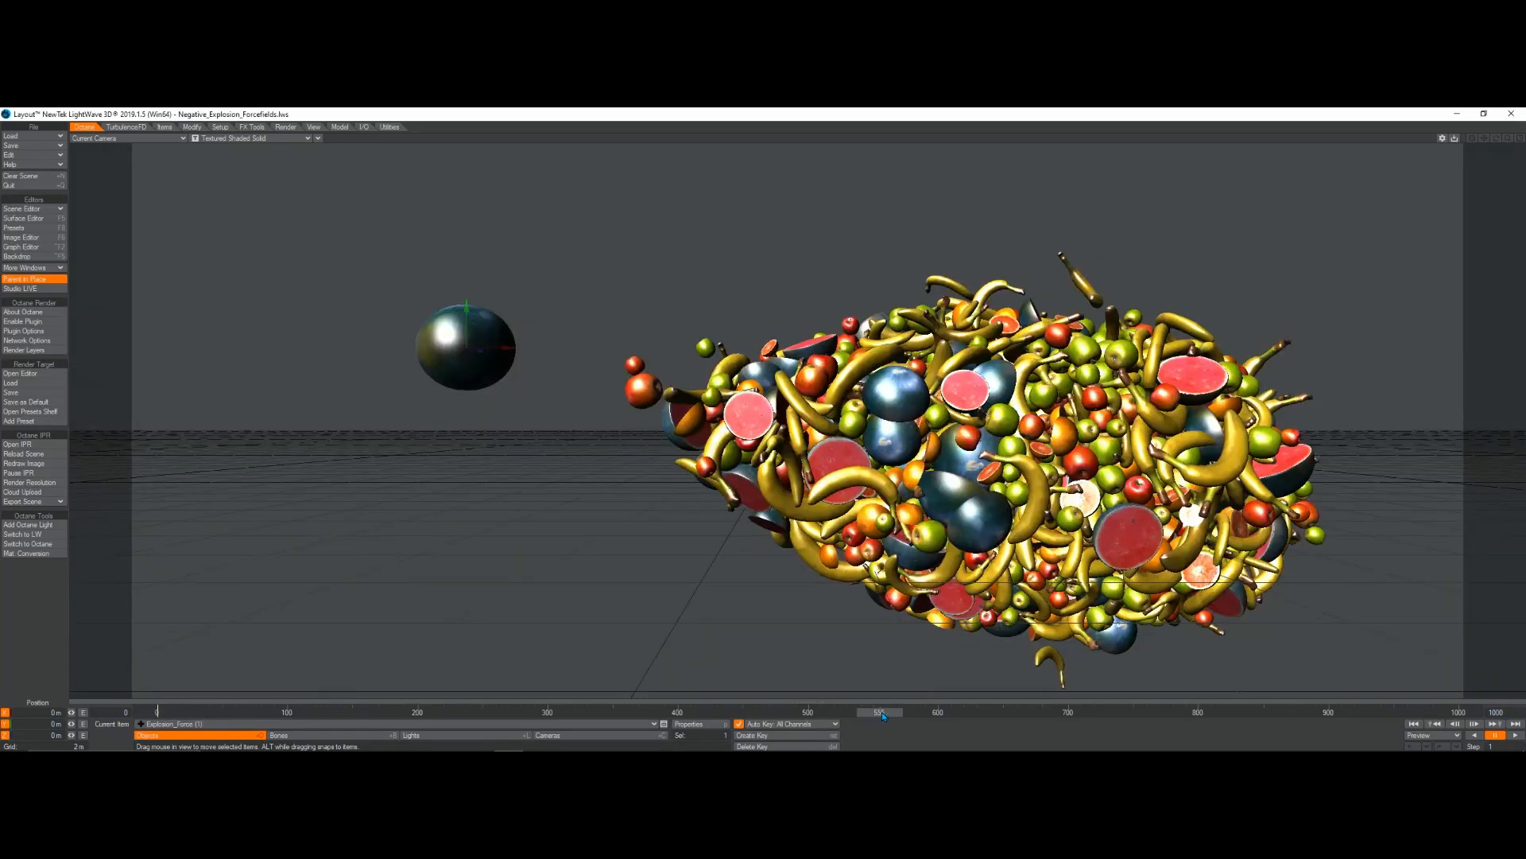
pyautogui.click(1241, 712)
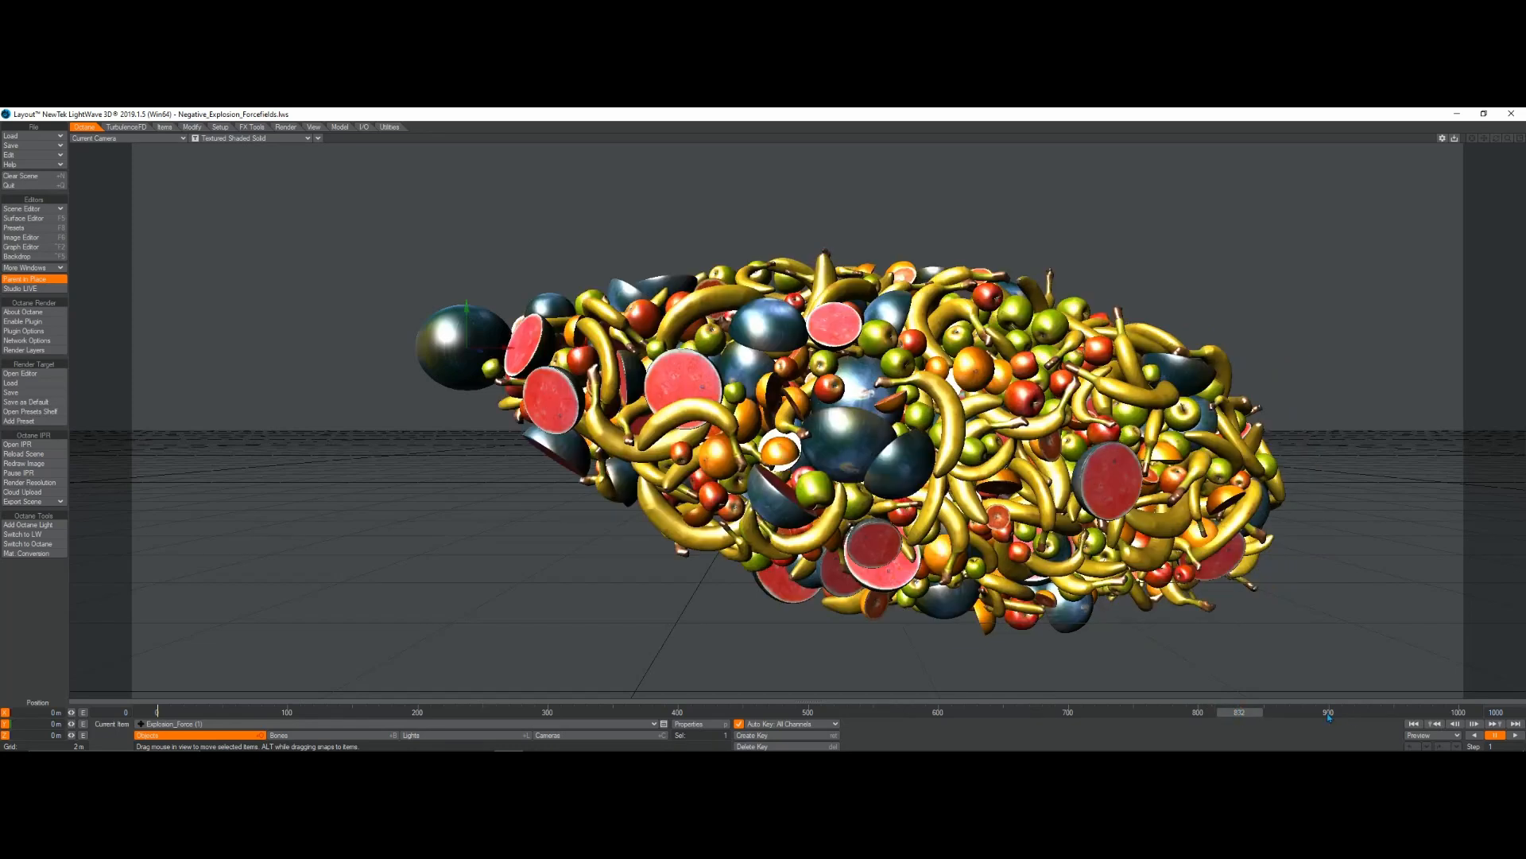
pyautogui.click(1375, 712)
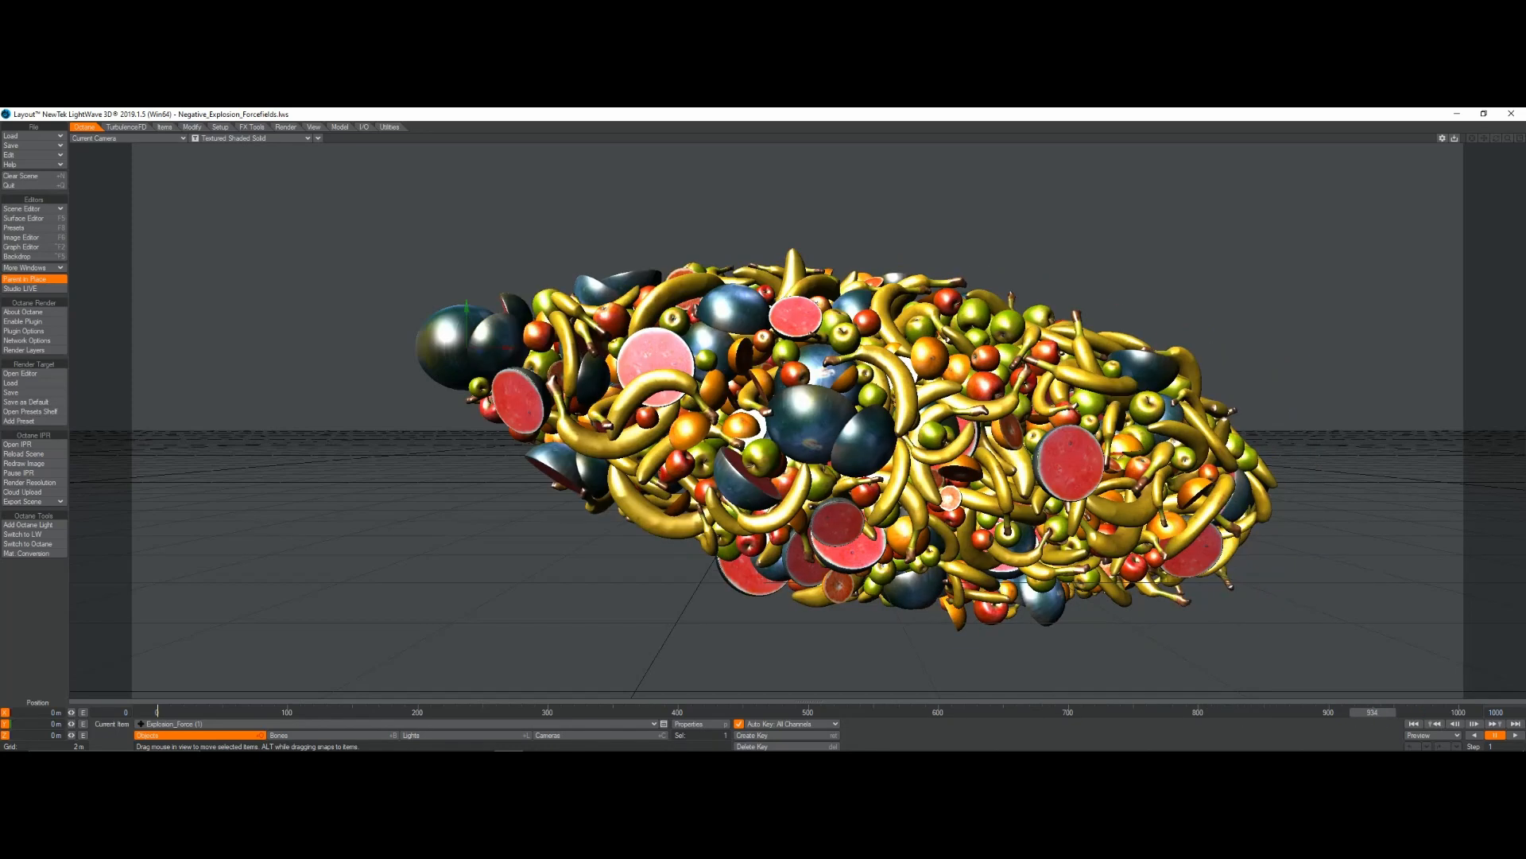
pyautogui.click(1416, 713)
pyautogui.moveTo(1416, 712); pyautogui.dragTo(1458, 713)
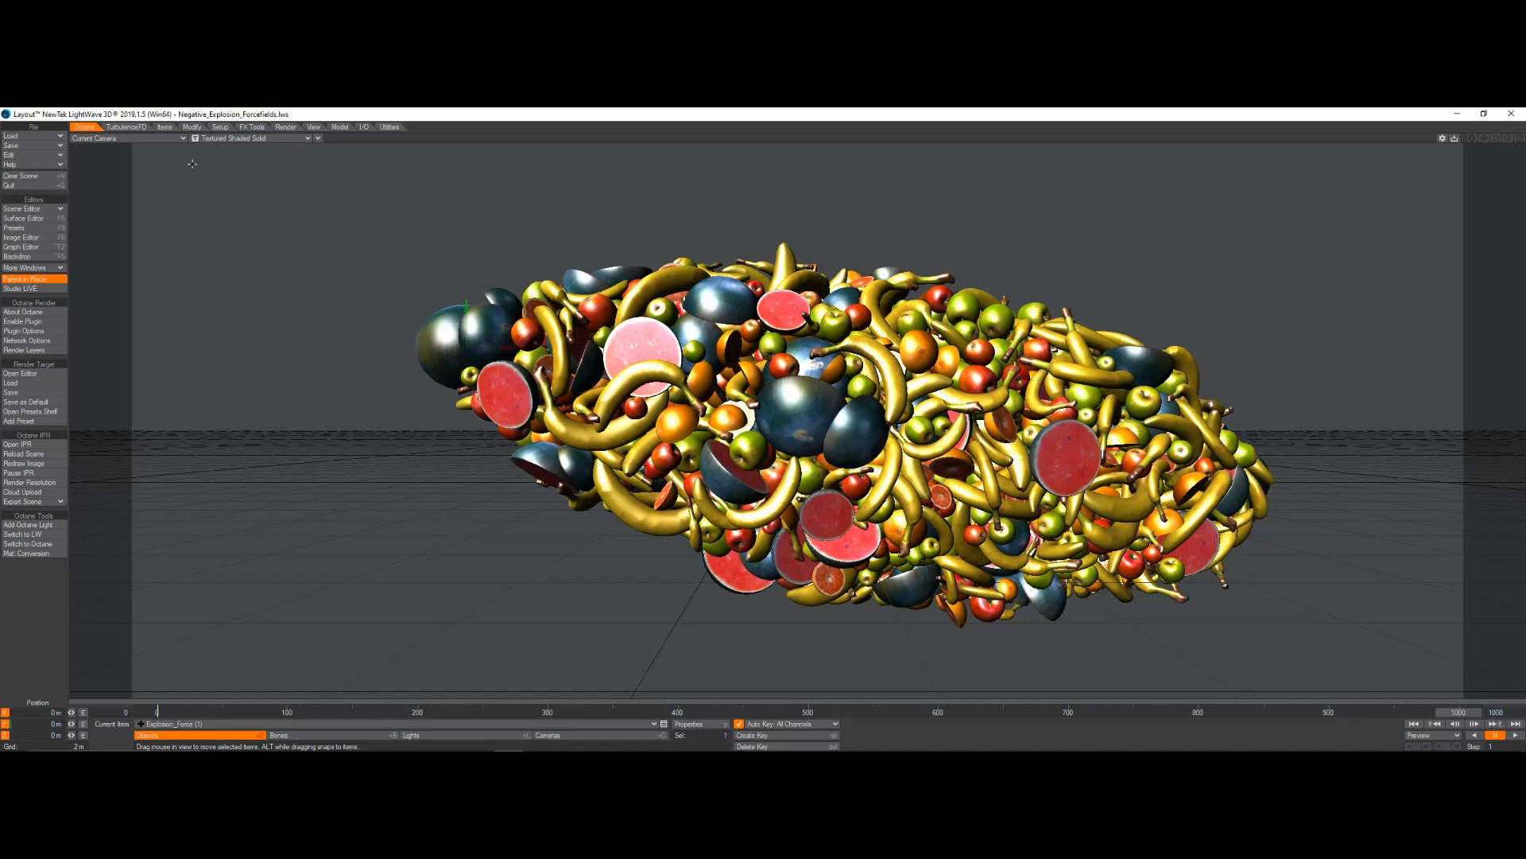
# Open the Bullet item properties and examine the Explosion_Force (1) effect settings, keeping the fruit cluster in view
pyautogui.click(255, 128)
pyautogui.click(28, 333)
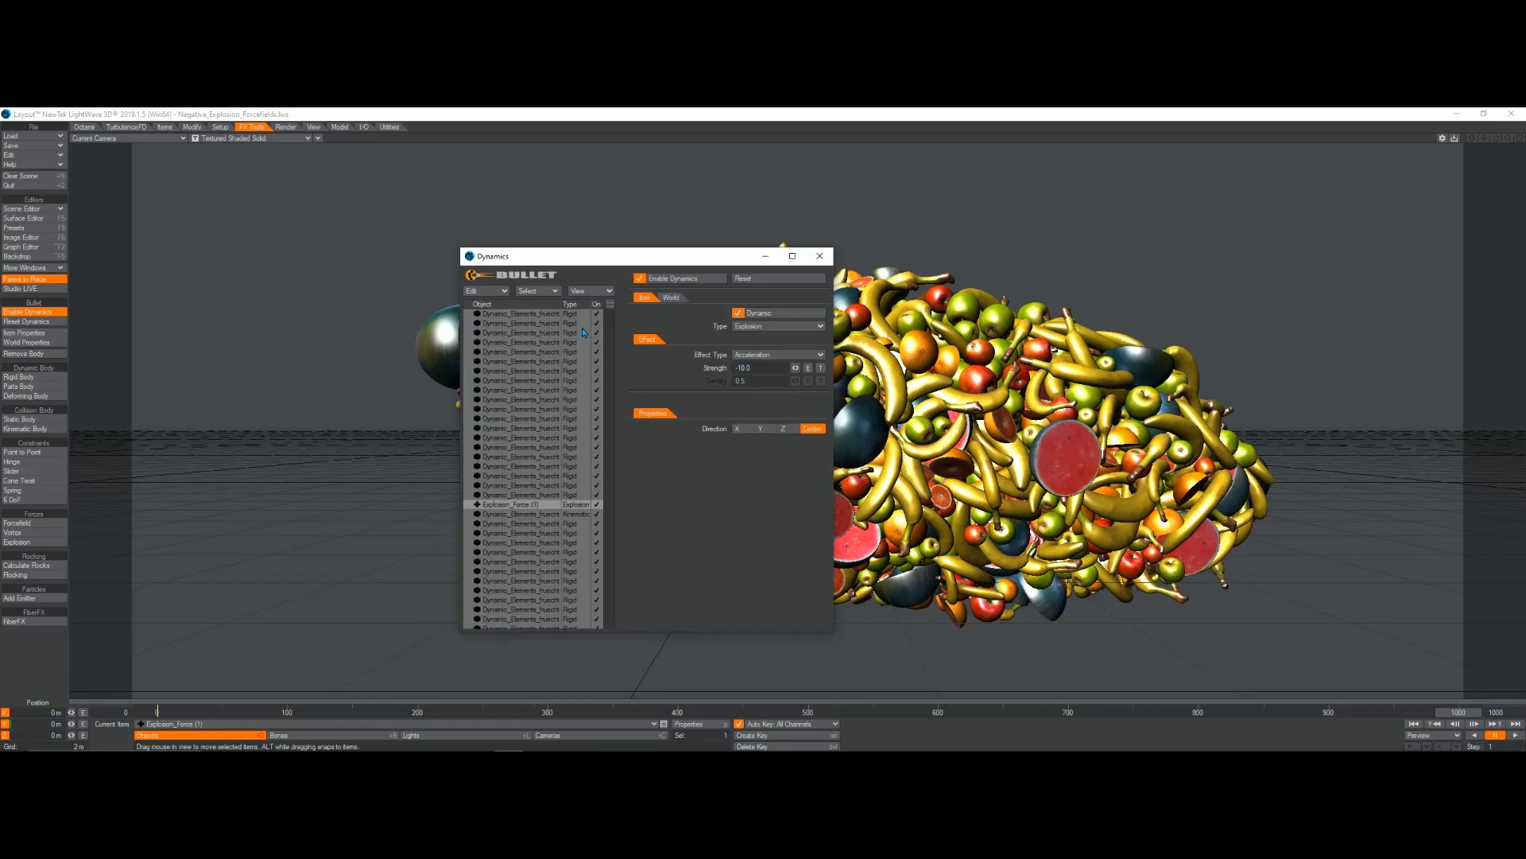
pyautogui.moveTo(589, 256); pyautogui.dragTo(388, 198)
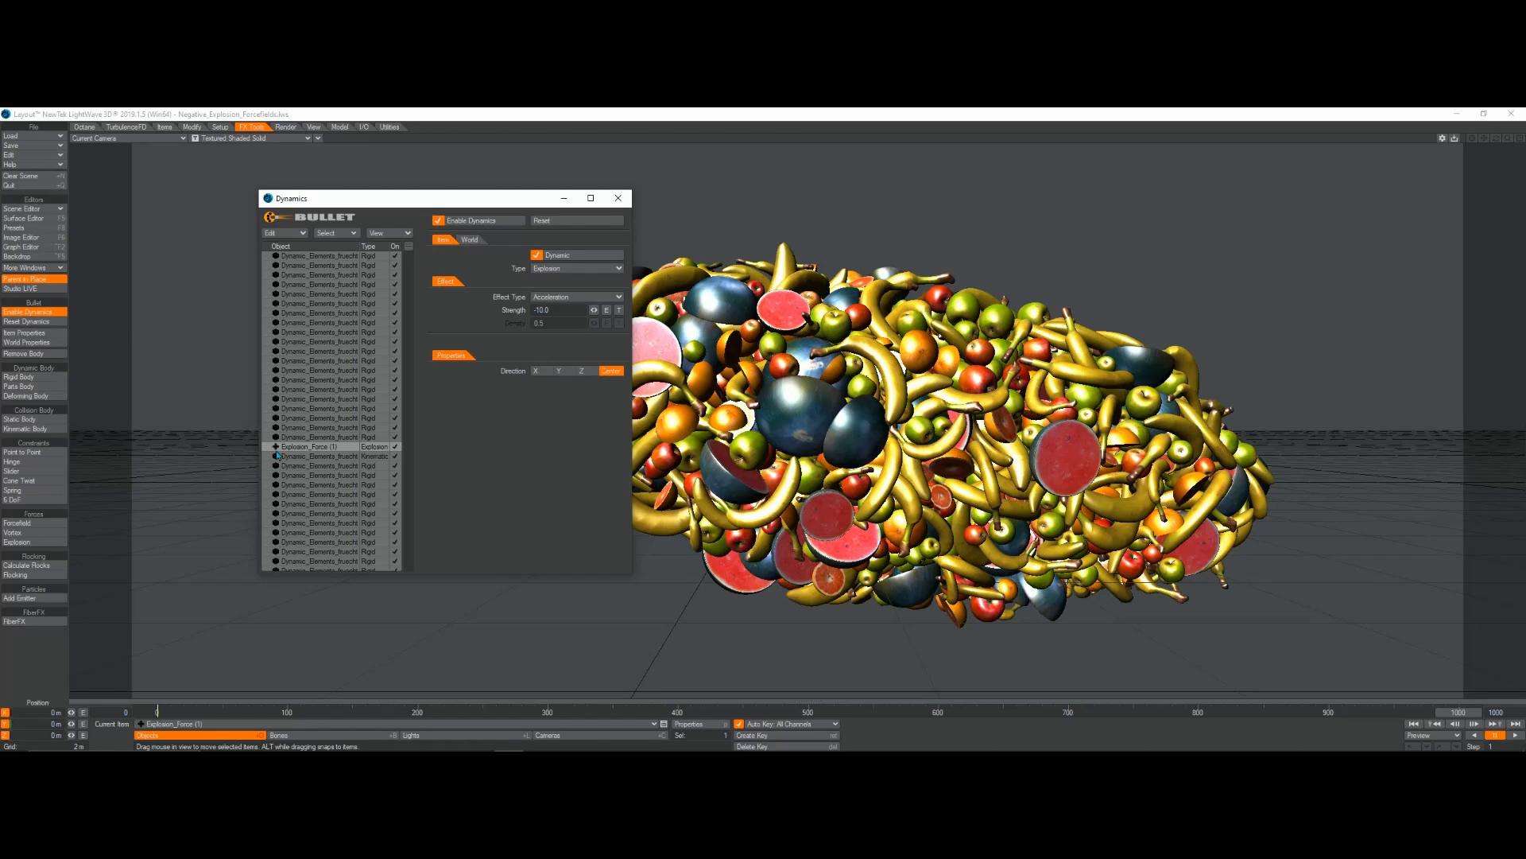
pyautogui.moveTo(426, 203)
pyautogui.mouseDown()
pyautogui.moveTo(446, 452)
pyautogui.moveTo(600, 465)
pyautogui.moveTo(423, 207)
pyautogui.moveTo(424, 225)
pyautogui.mouseUp()
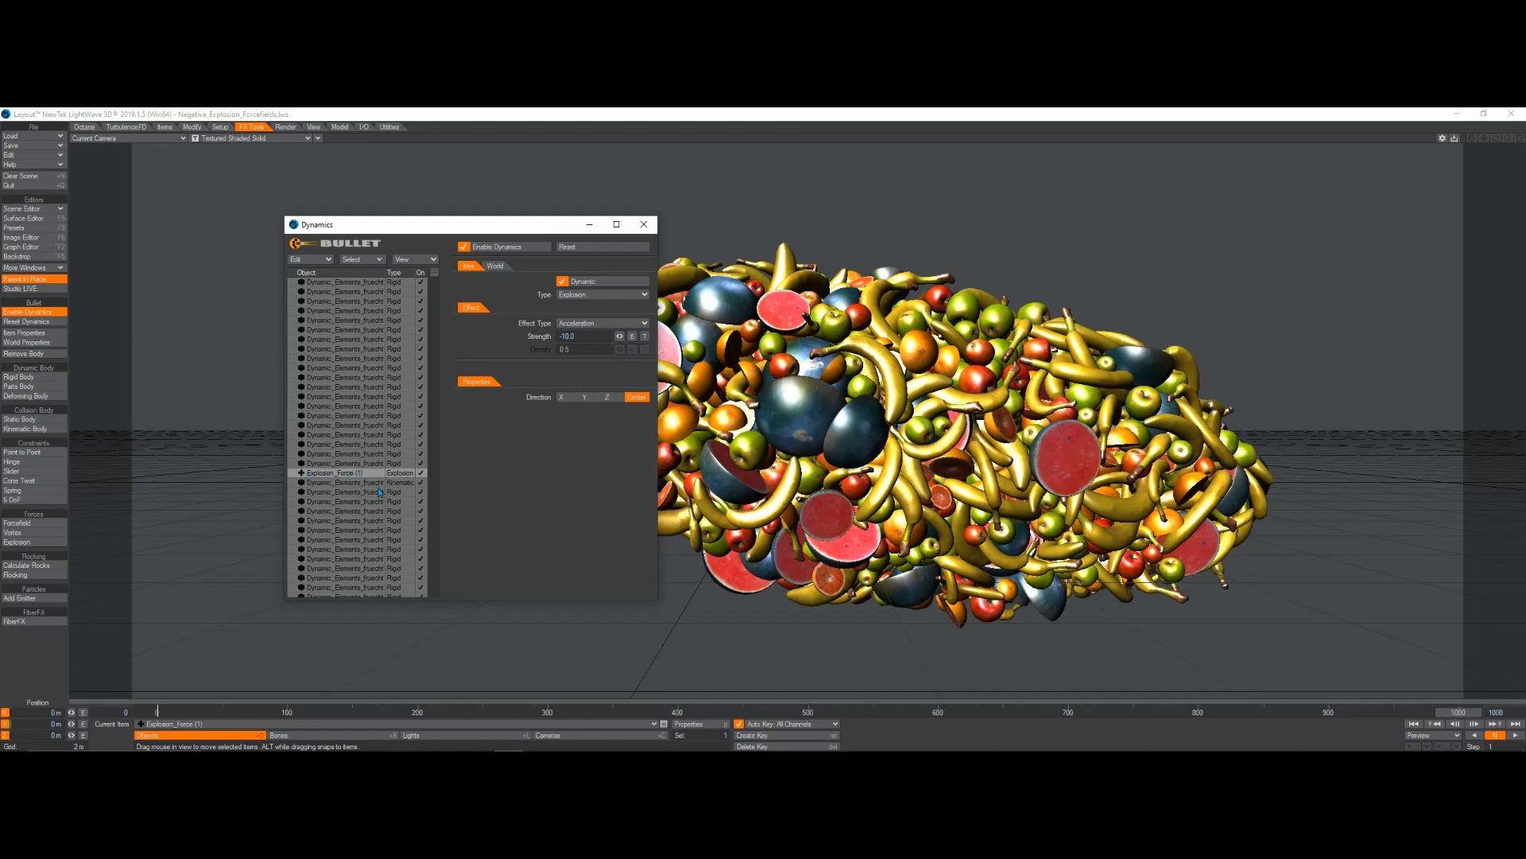
pyautogui.moveTo(420, 232); pyautogui.dragTo(755, 238)
# Compare the kinematic ball's Bullet properties with the effect type, strength and direction of Explosion_Force (1)
pyautogui.click(708, 489)
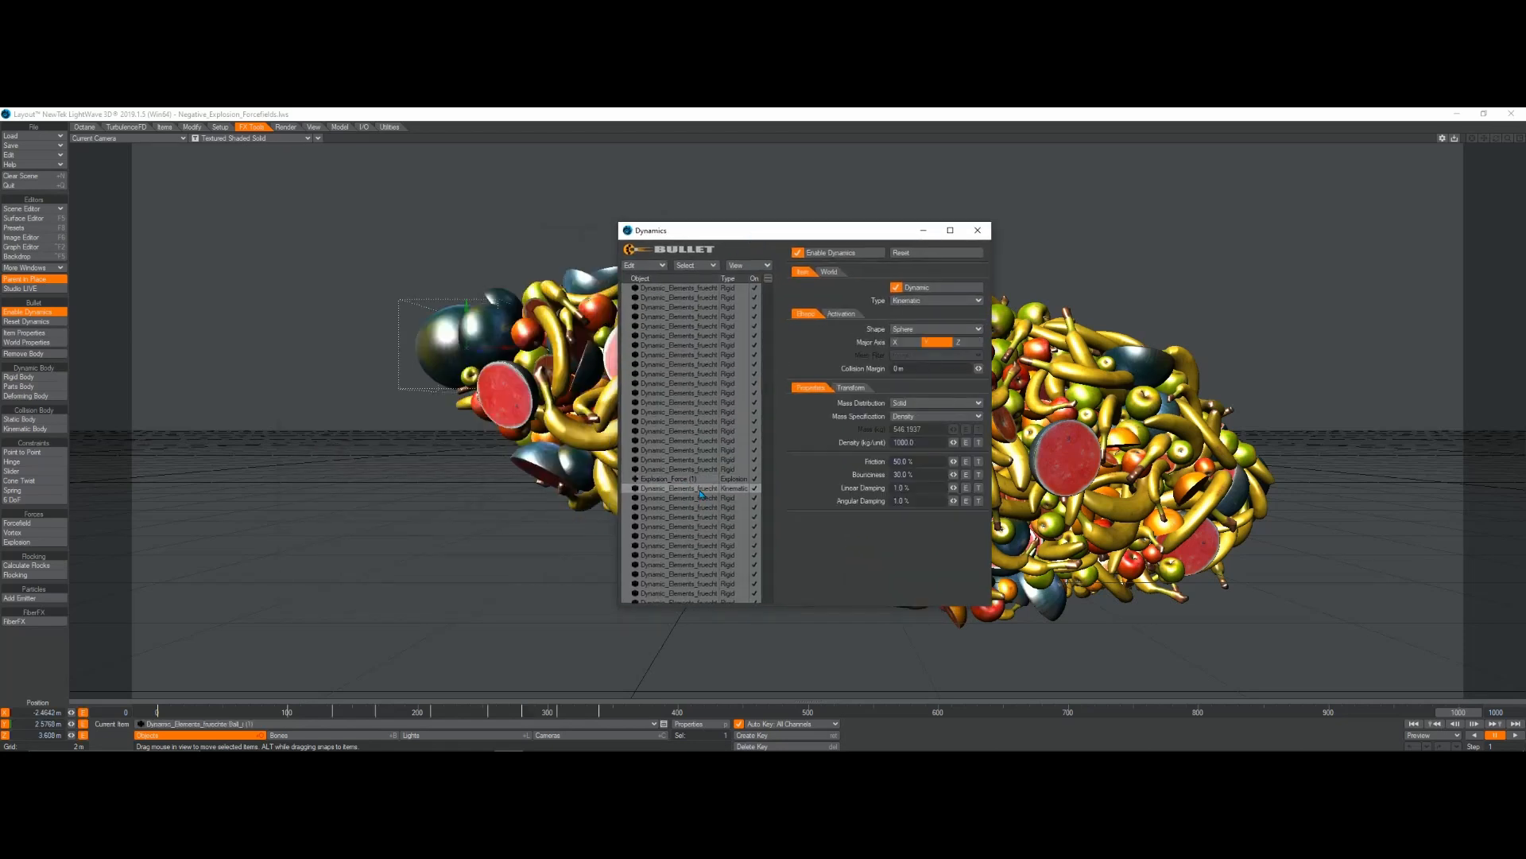
pyautogui.click(700, 479)
pyautogui.moveTo(785, 236); pyautogui.dragTo(472, 229)
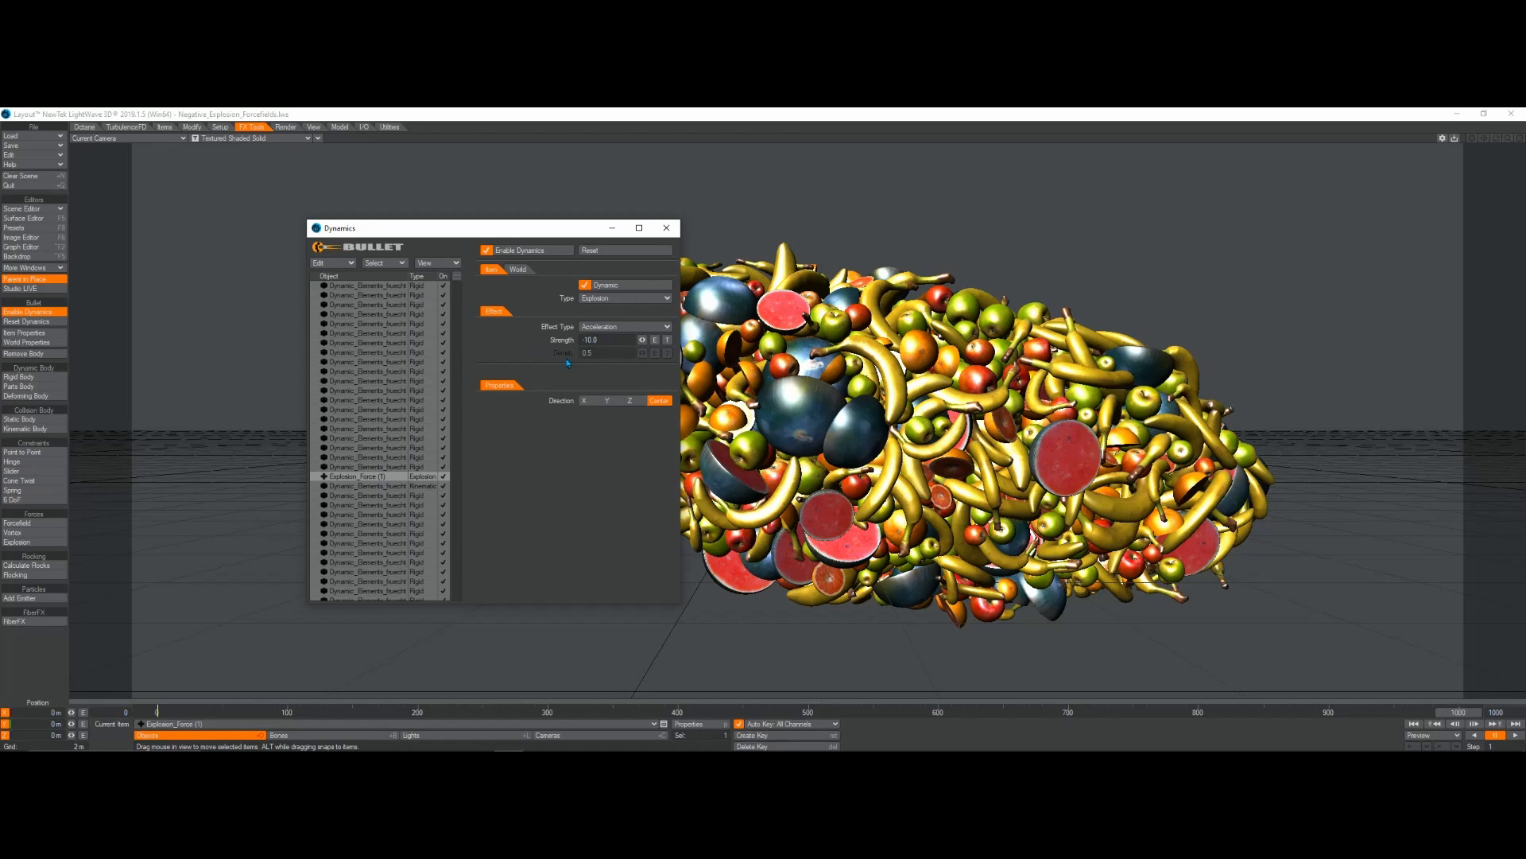
pyautogui.moveTo(513, 232); pyautogui.dragTo(393, 235)
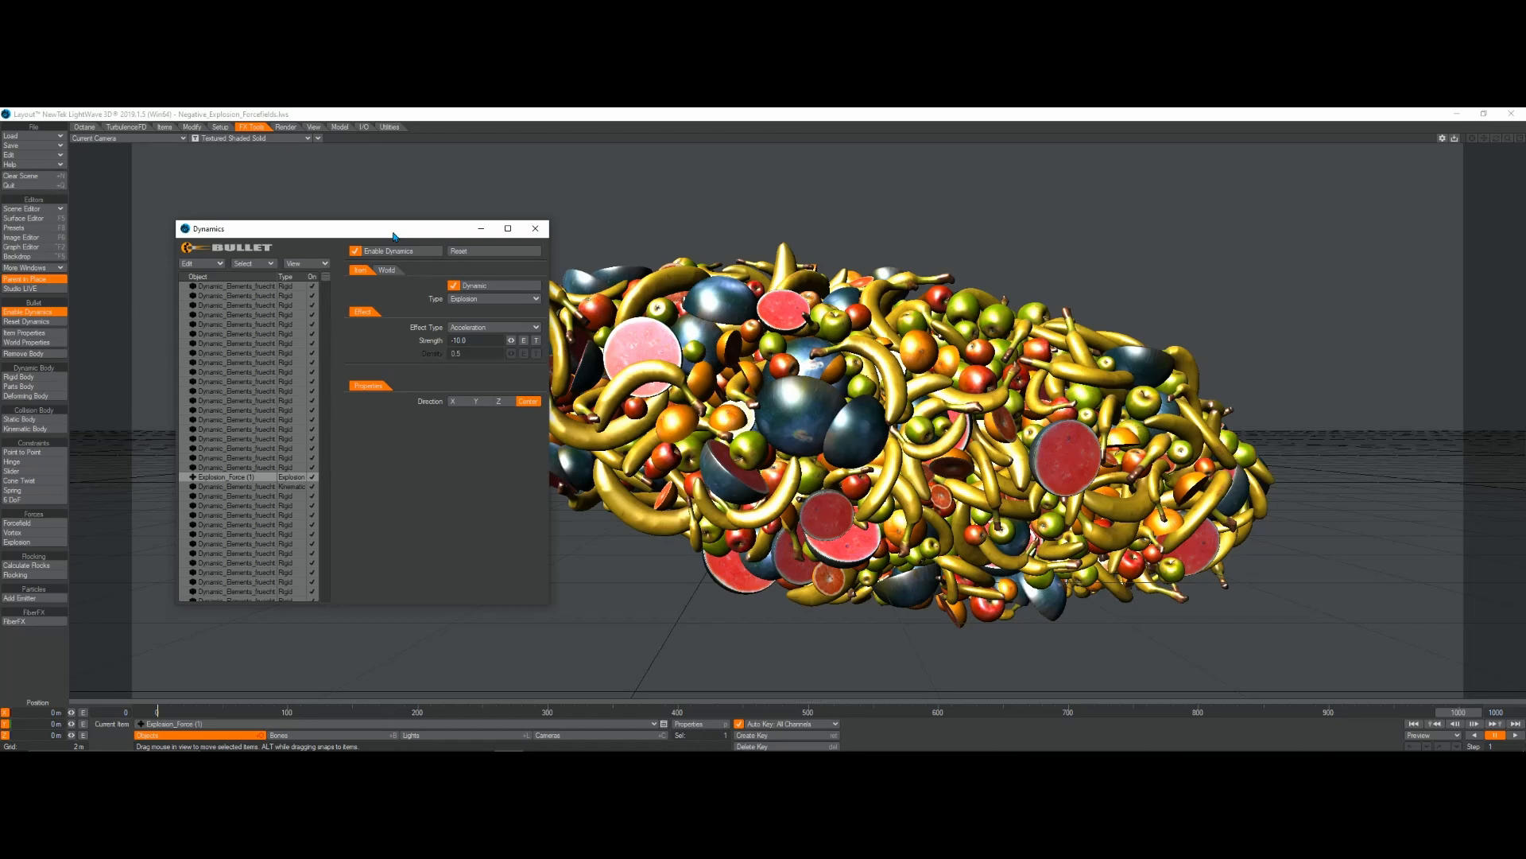
pyautogui.moveTo(393, 236); pyautogui.dragTo(504, 203)
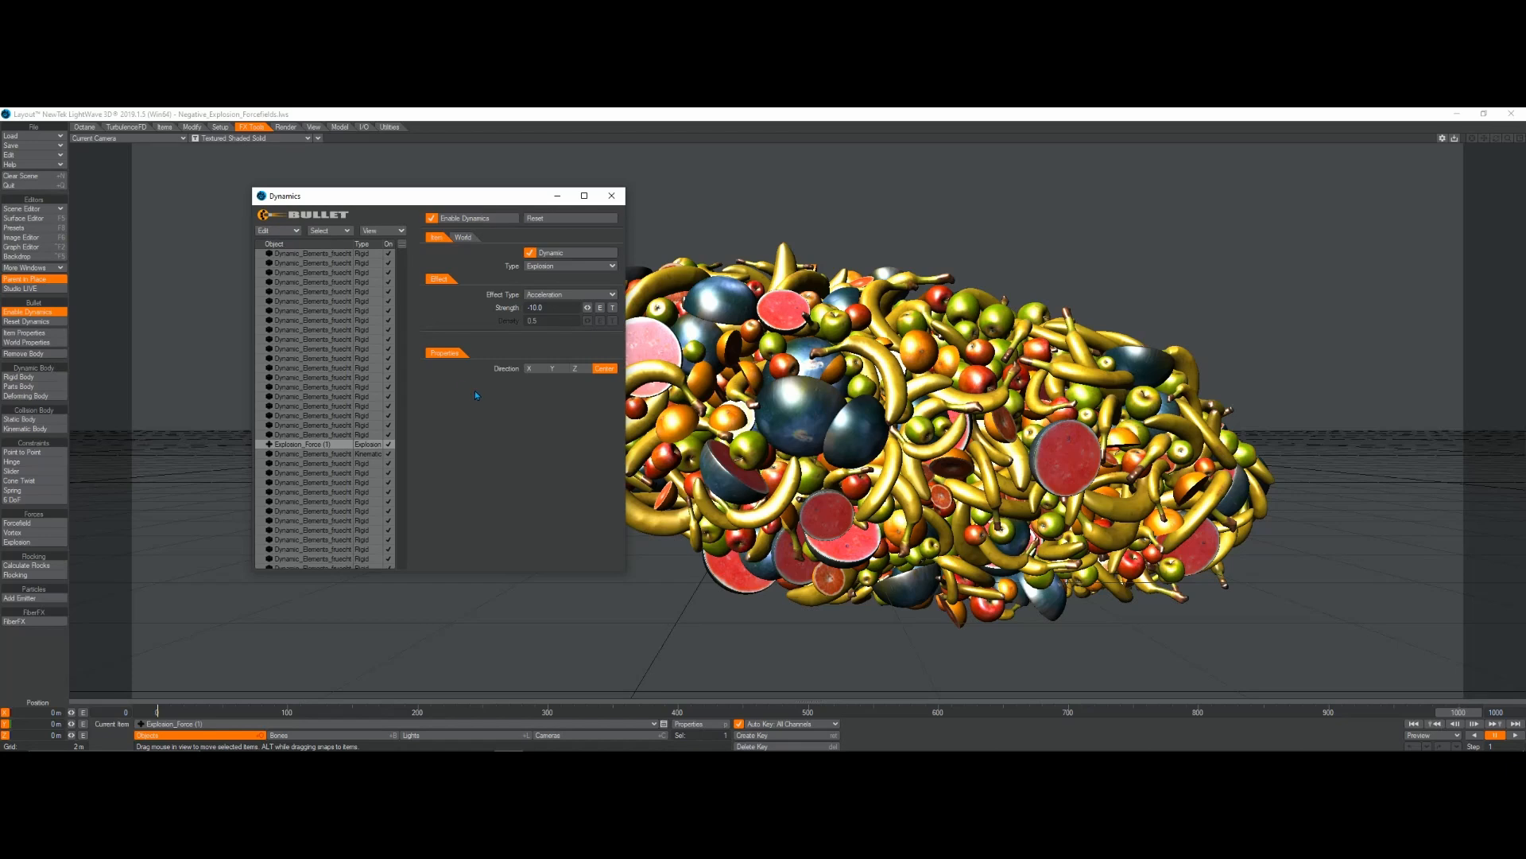
pyautogui.moveTo(463, 204); pyautogui.dragTo(354, 228)
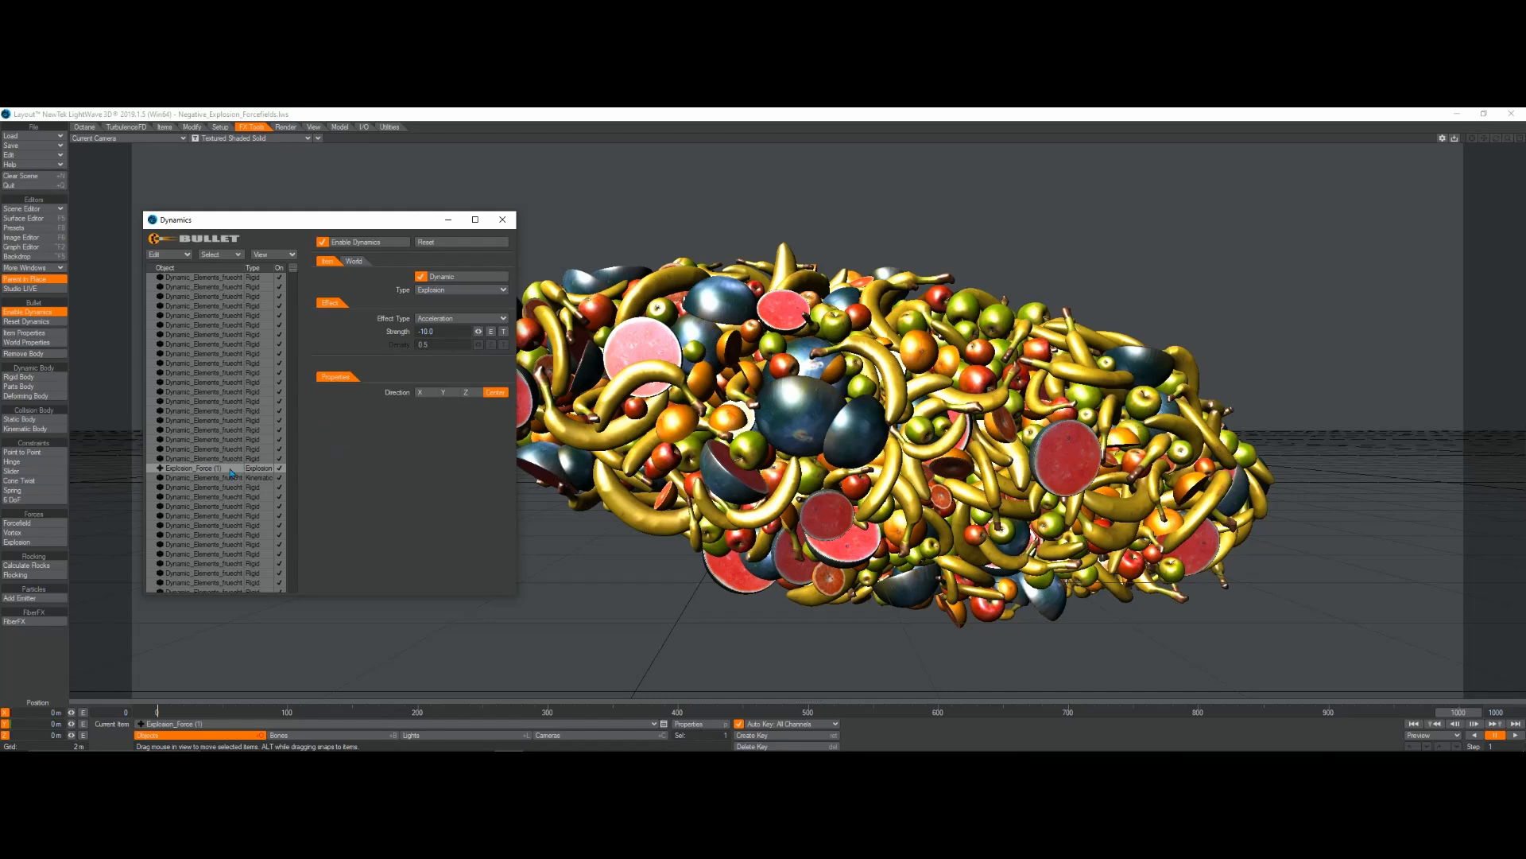
# Select Explosion_Force (2) among the Bullet objects and examine its effect type, strength and direction
pyautogui.scroll(-4, 292, 273)
pyautogui.click(218, 374)
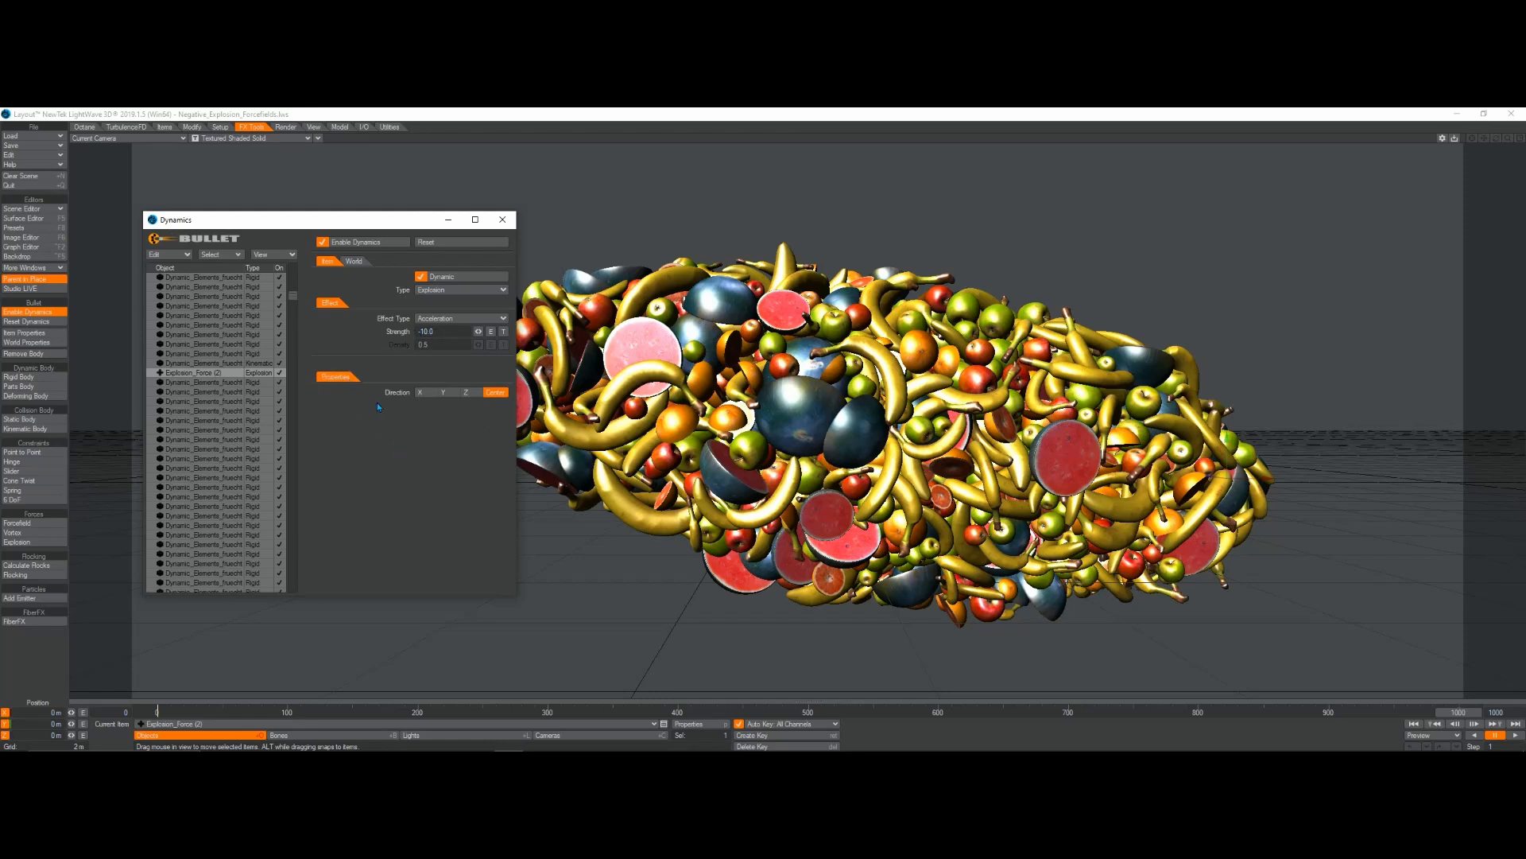
pyautogui.moveTo(405, 223); pyautogui.dragTo(334, 159)
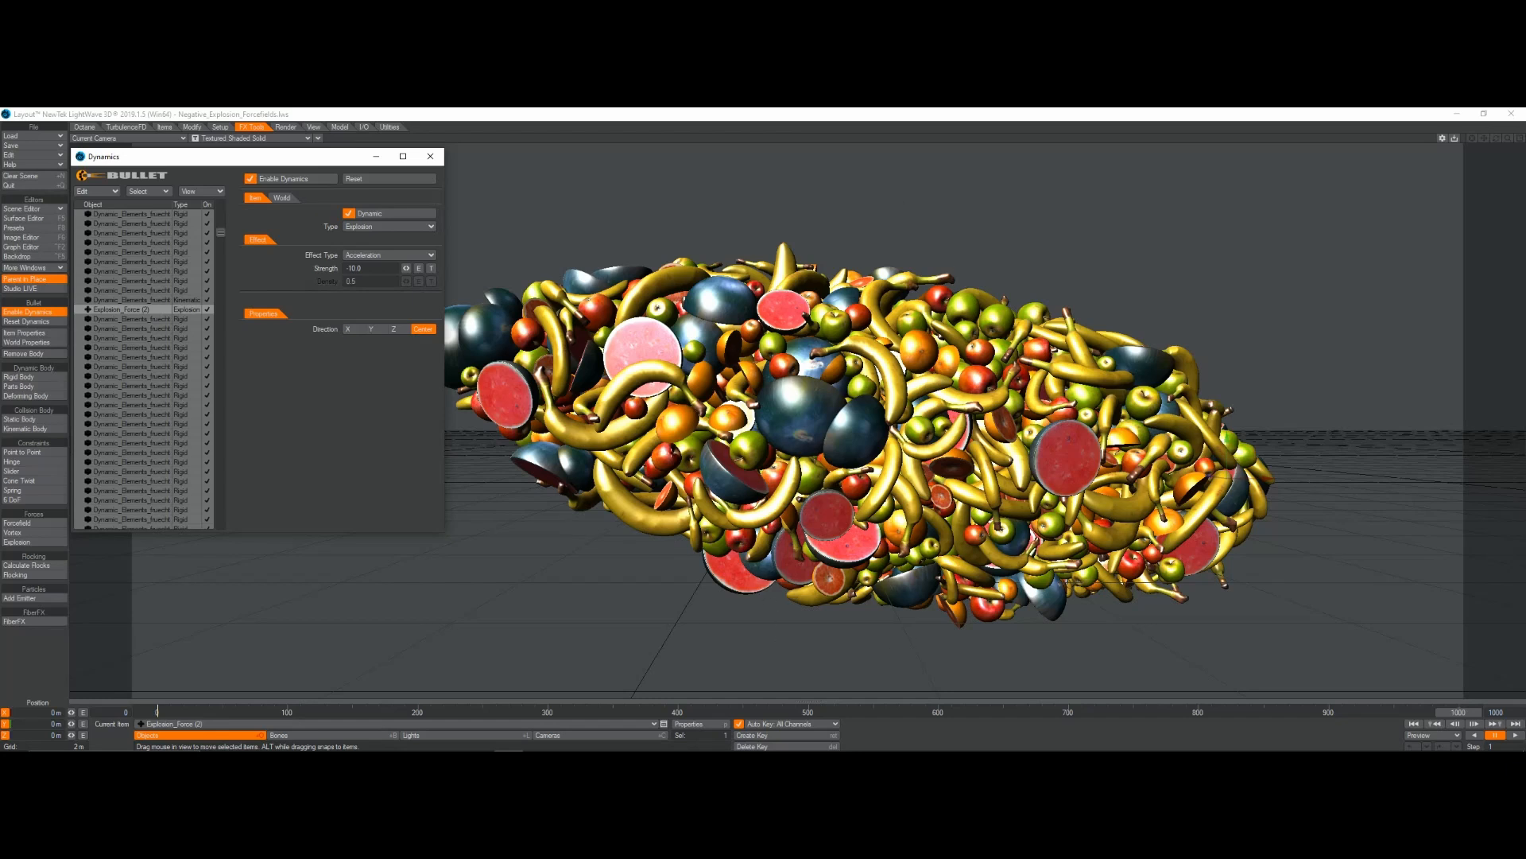
pyautogui.moveTo(290, 164); pyautogui.dragTo(281, 276)
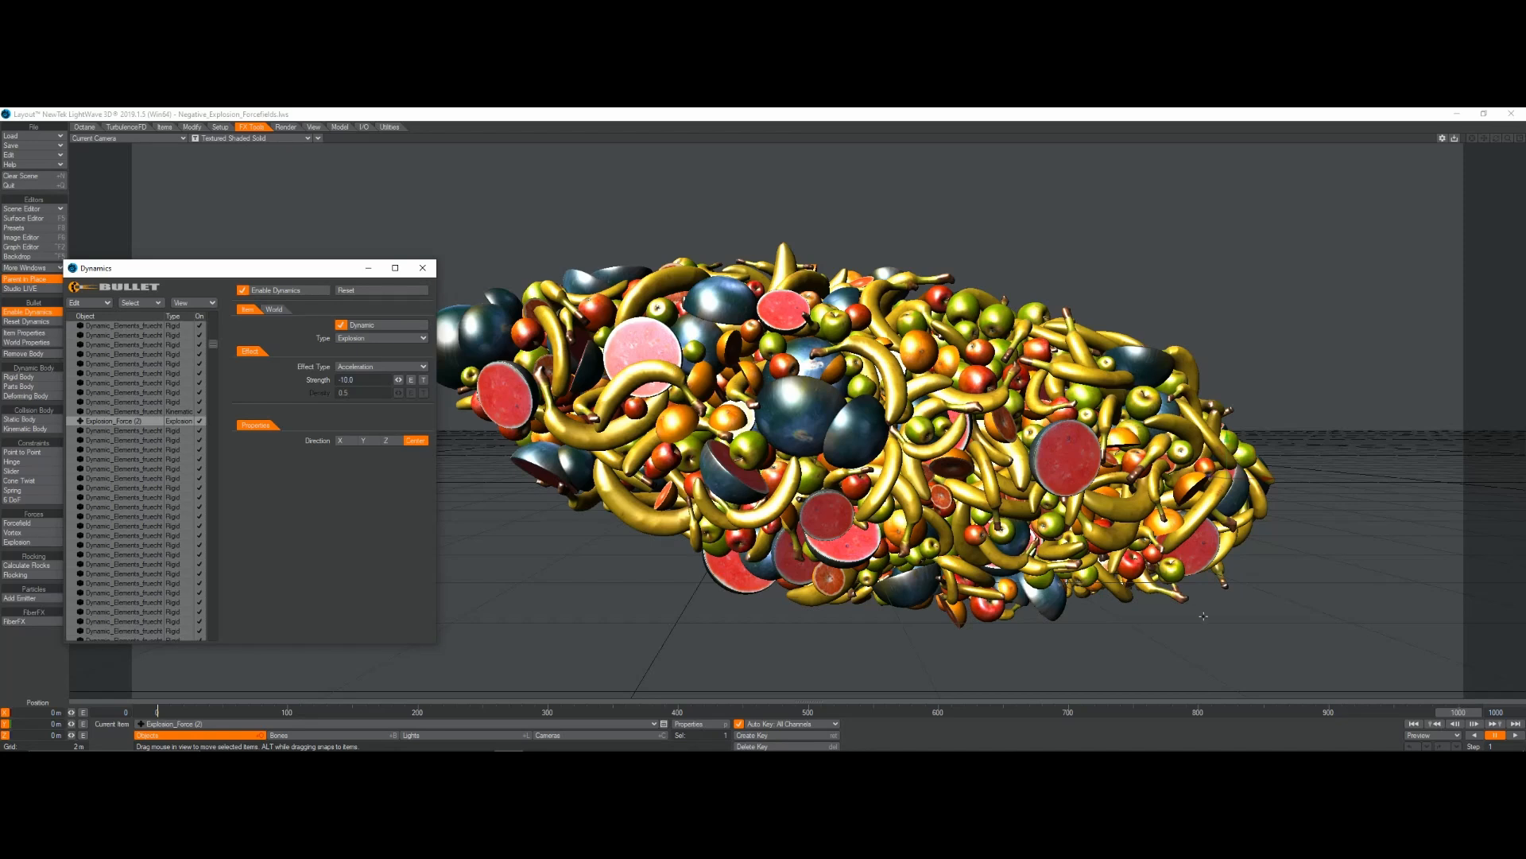
# Play the animation in the viewport with the Dynamics window closed, and stop it at about frame 15
pyautogui.click(1516, 734)
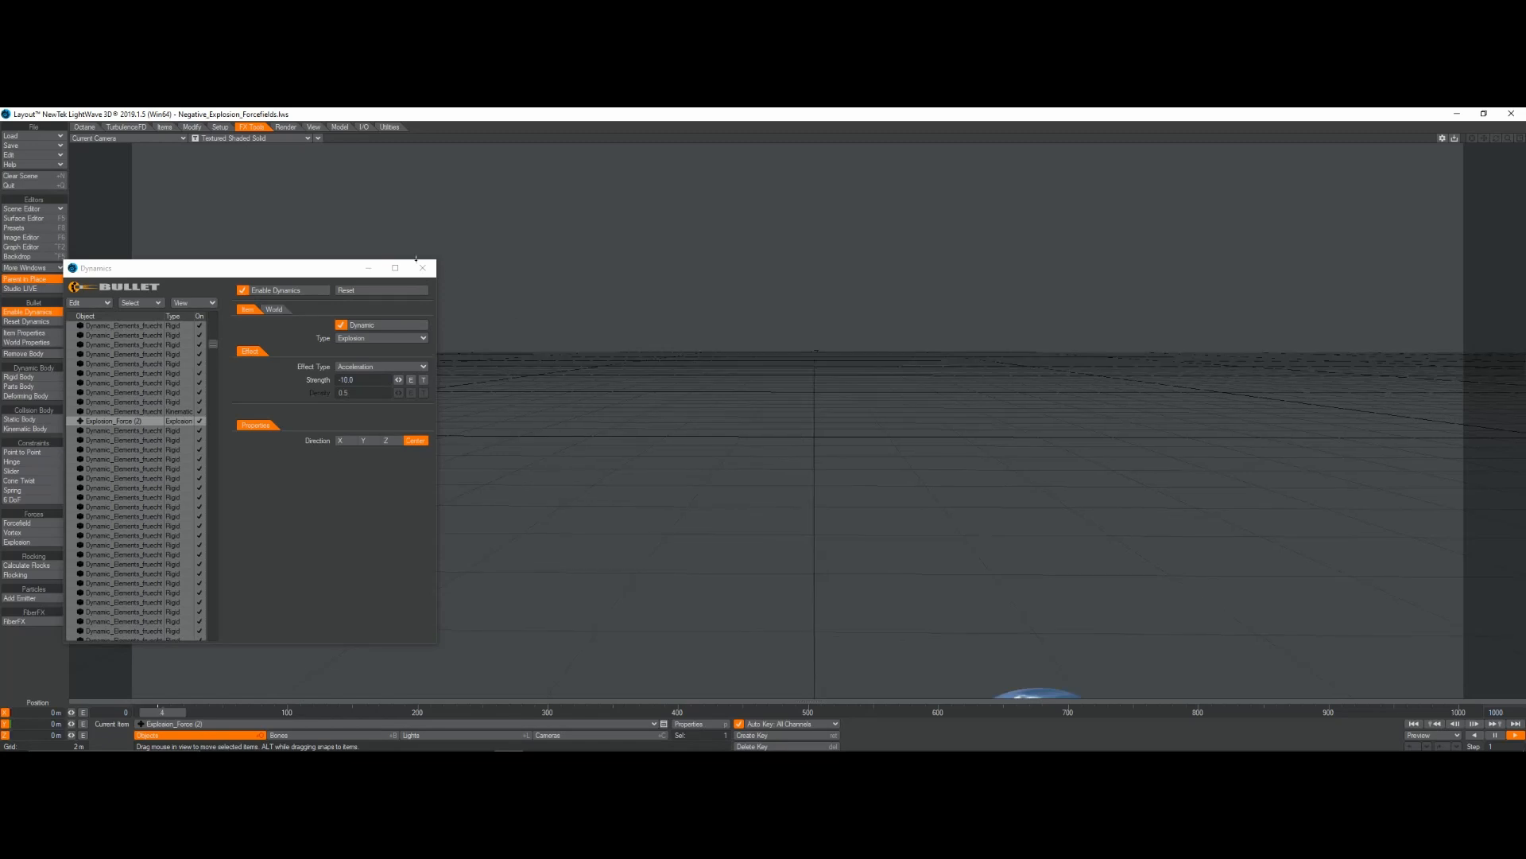
pyautogui.click(424, 269)
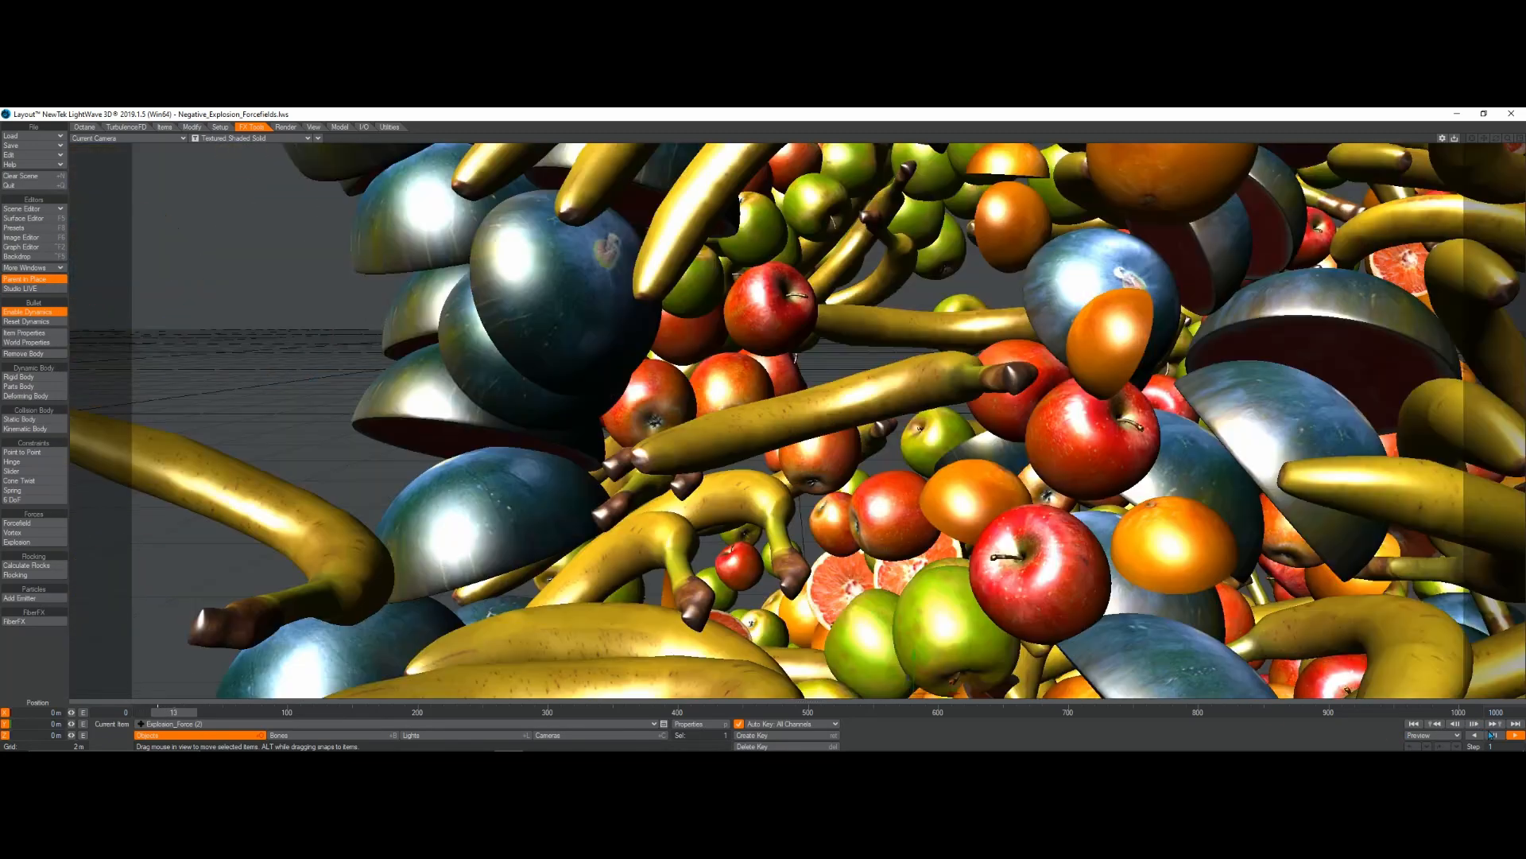
pyautogui.click(1494, 734)
# Play the simulation preview from the preview controls to review the fruit motion, and end the preview
pyautogui.click(1434, 735)
pyautogui.click(1423, 705)
pyautogui.click(521, 250)
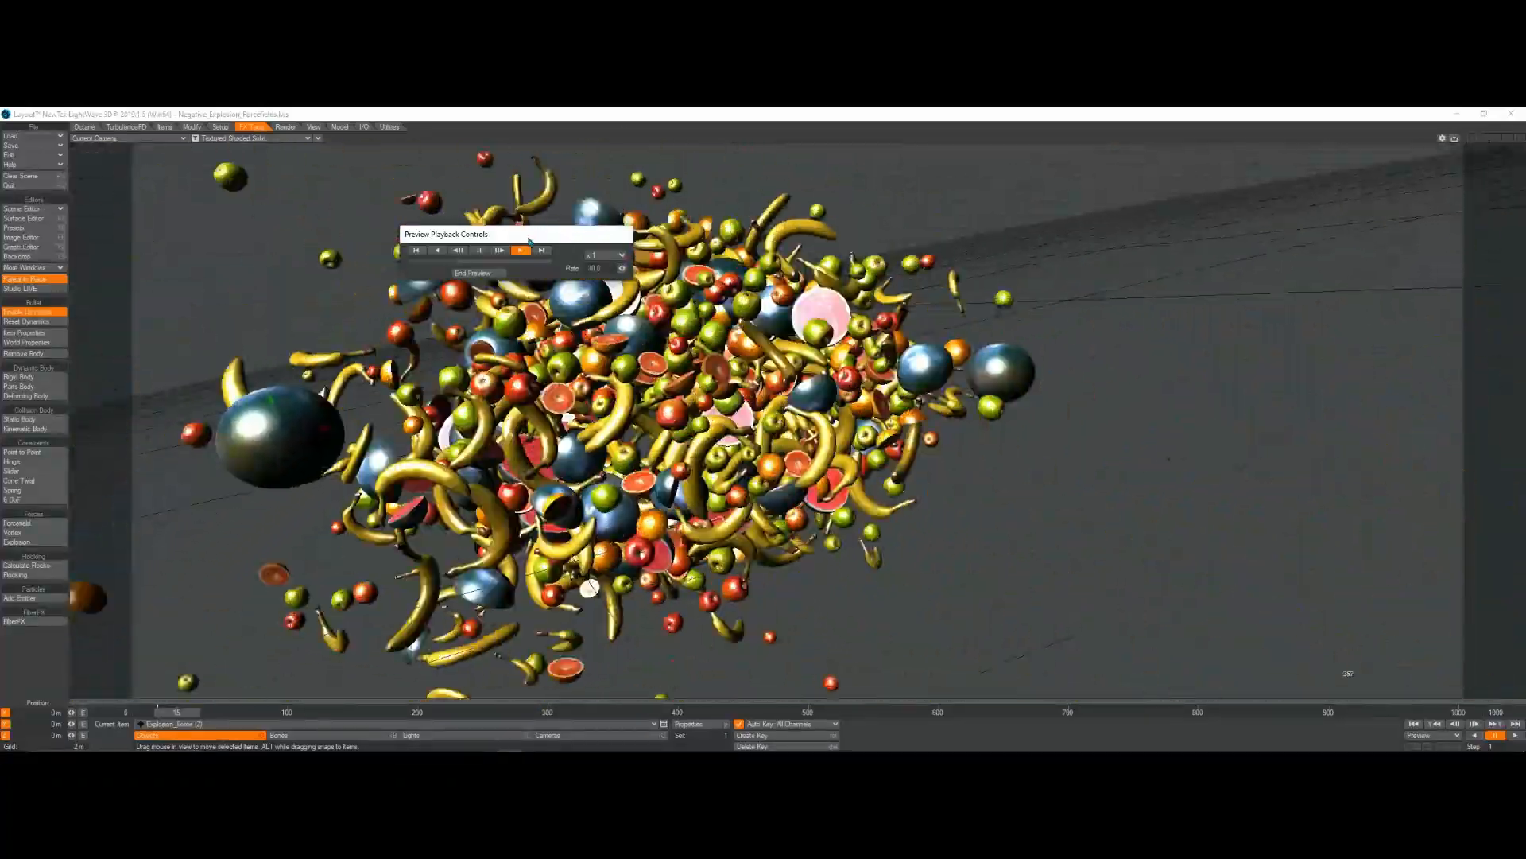
pyautogui.click(478, 273)
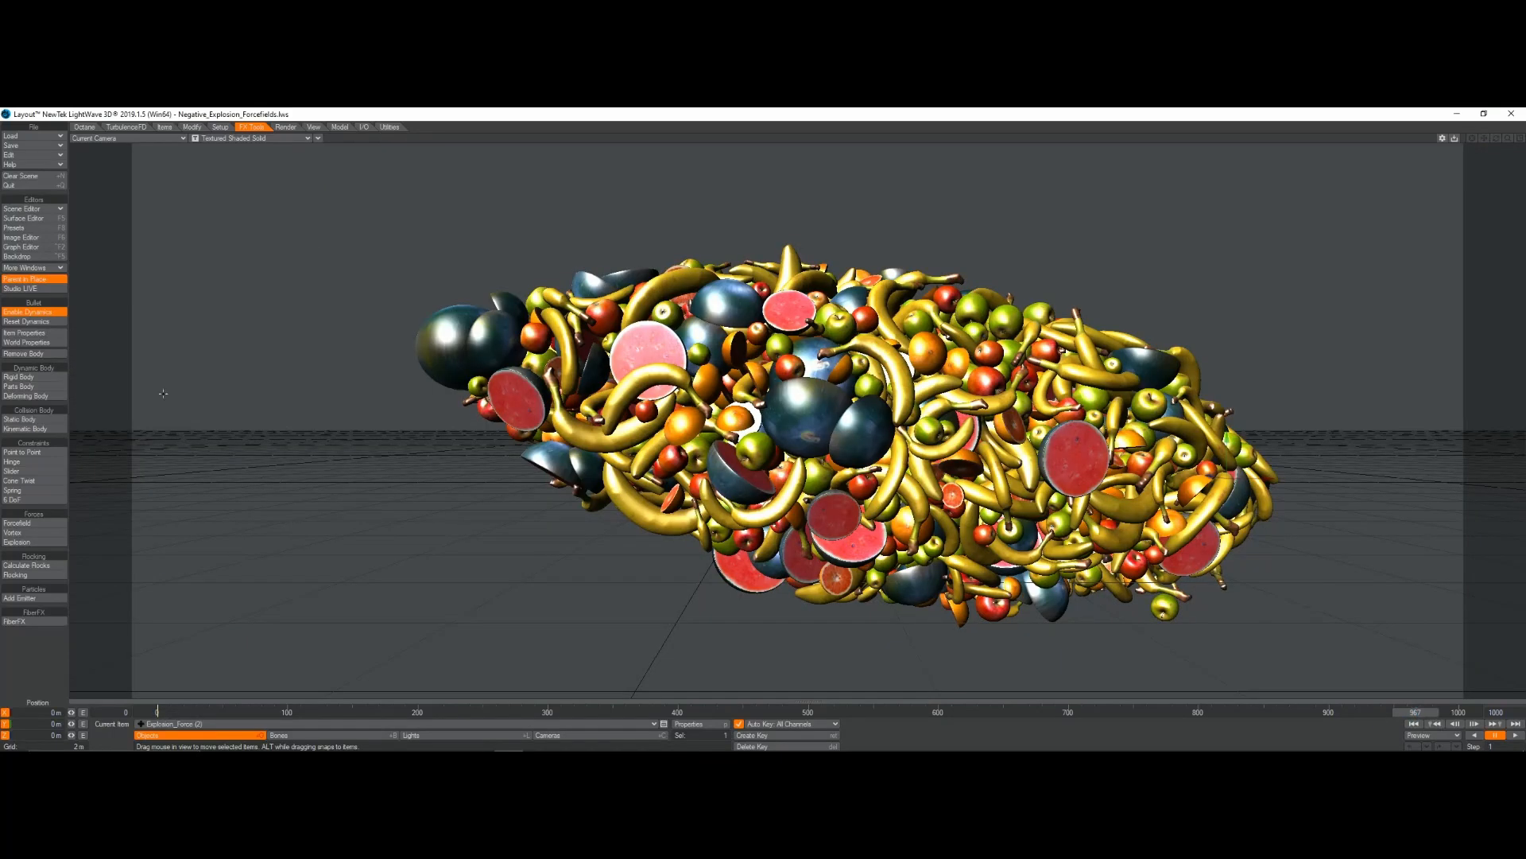
# Review the Bullet settings of Explosion_Force (2) once more and close the Dynamics window
pyautogui.click(51, 333)
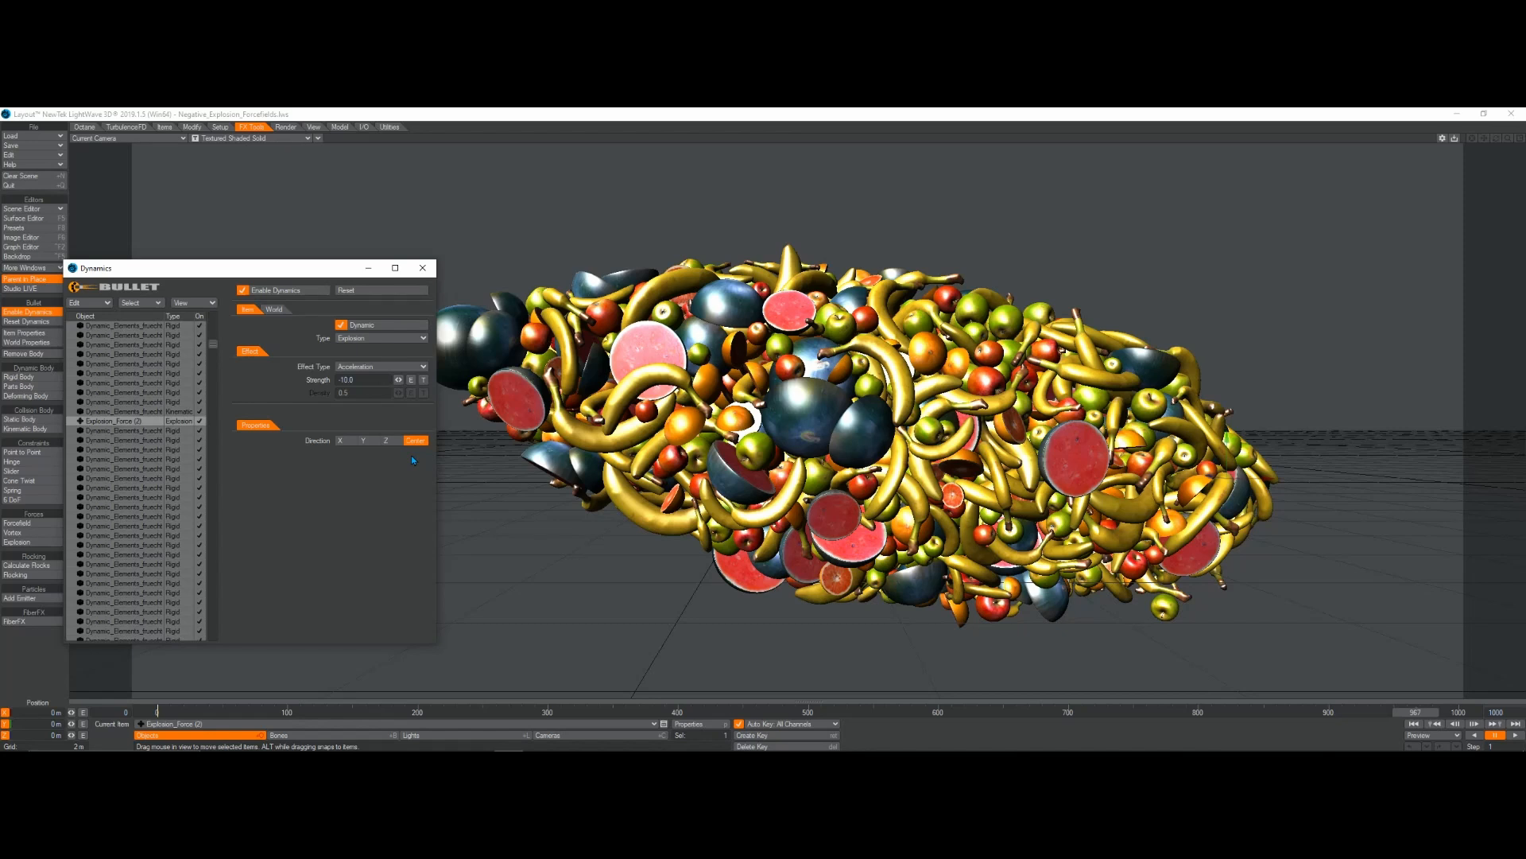
pyautogui.click(422, 268)
# Start the Octane IPR to view the fruit cluster rendered with its materials
pyautogui.click(84, 127)
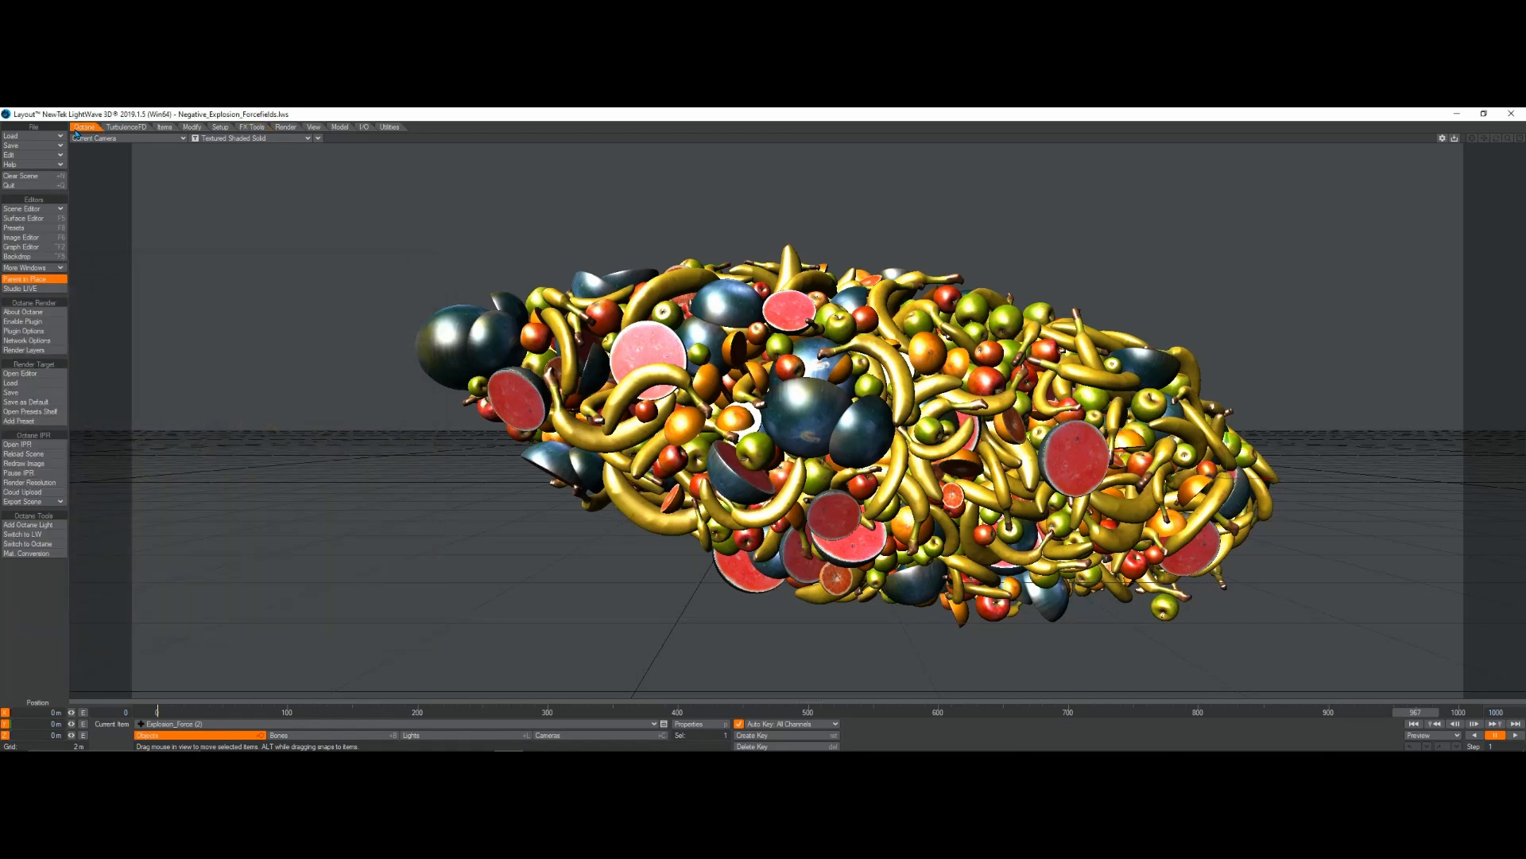
pyautogui.click(35, 443)
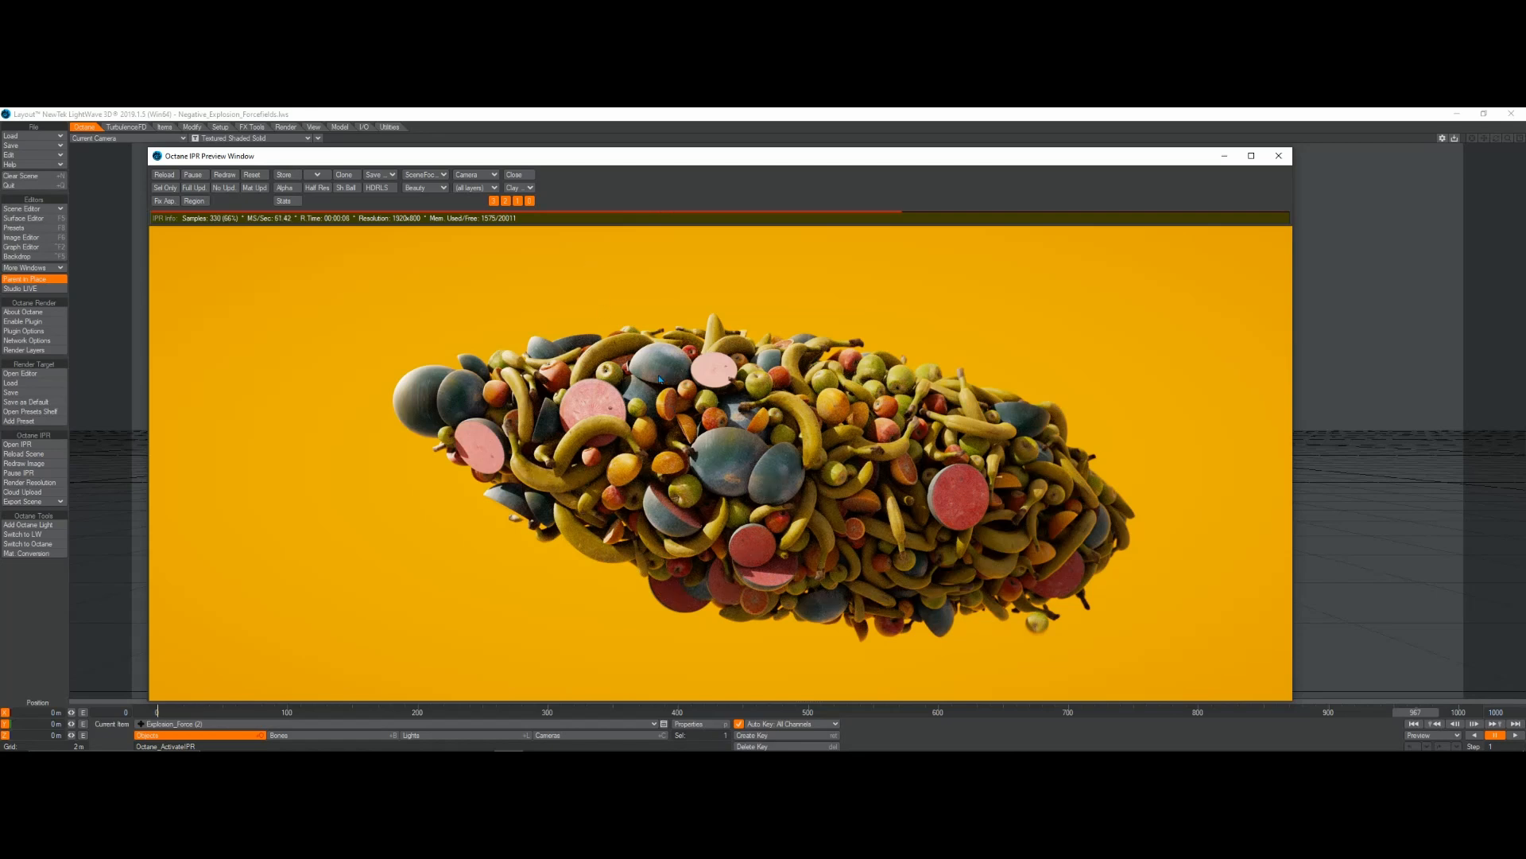
# Examine the Octane material node network of the melone surface and close the Node Editor
pyautogui.press('F5')
pyautogui.moveTo(1525, 121); pyautogui.dragTo(298, 132)
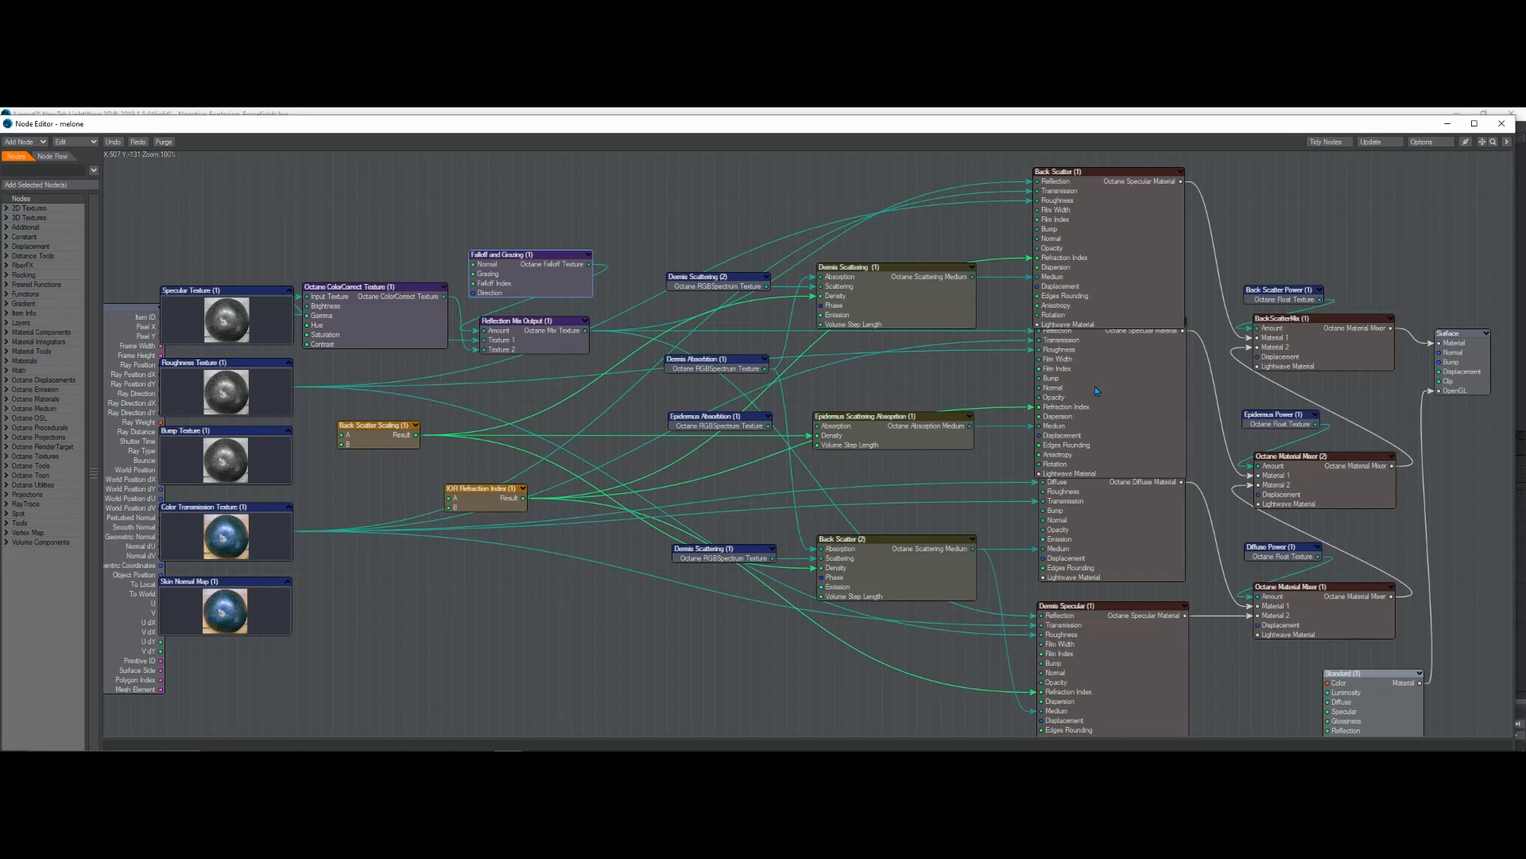
pyautogui.click(1502, 123)
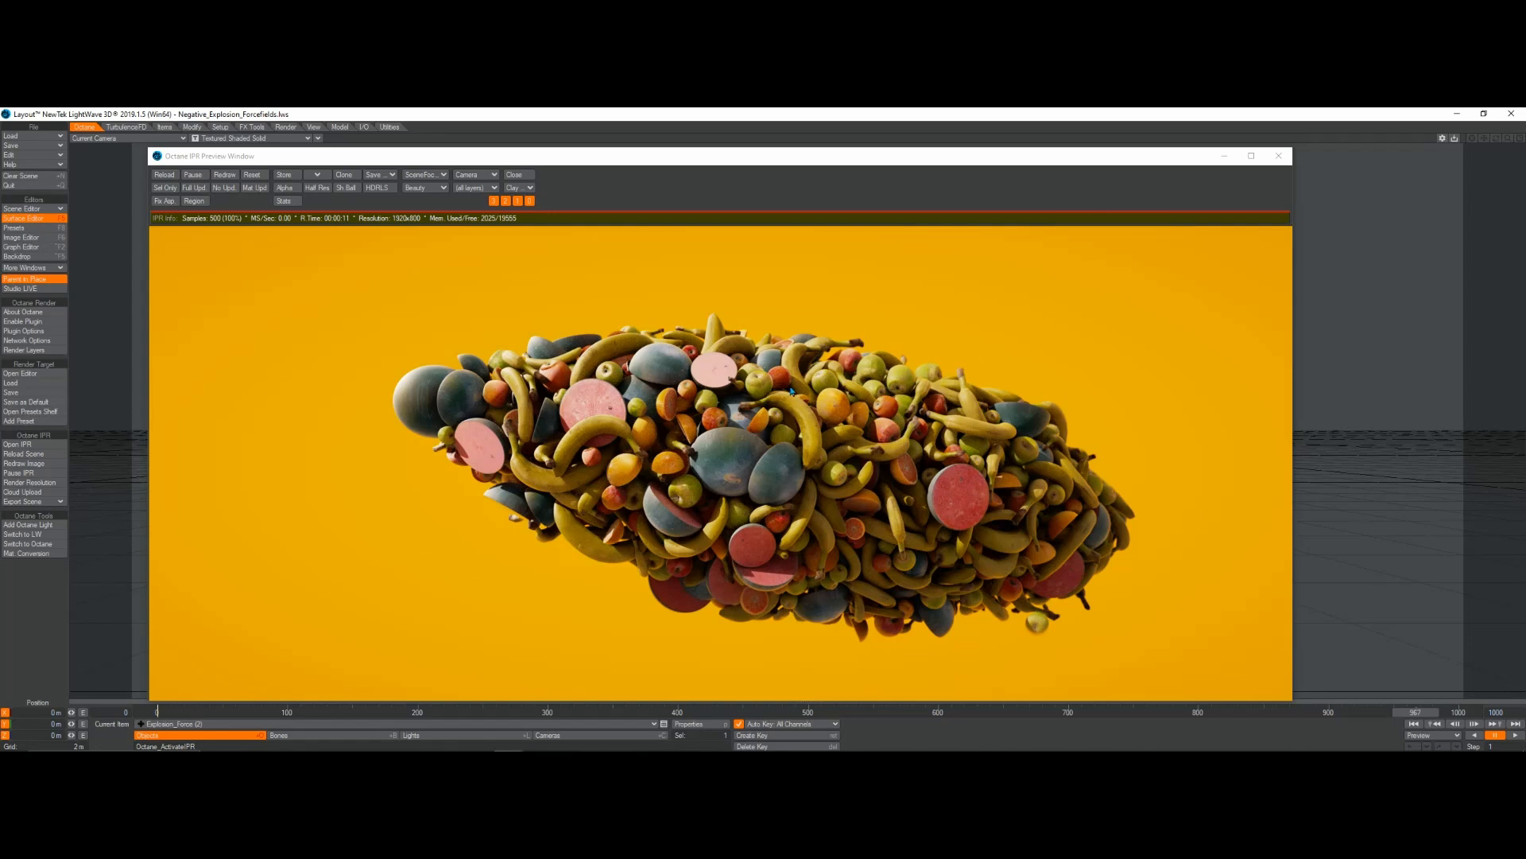
pyautogui.click(1280, 157)
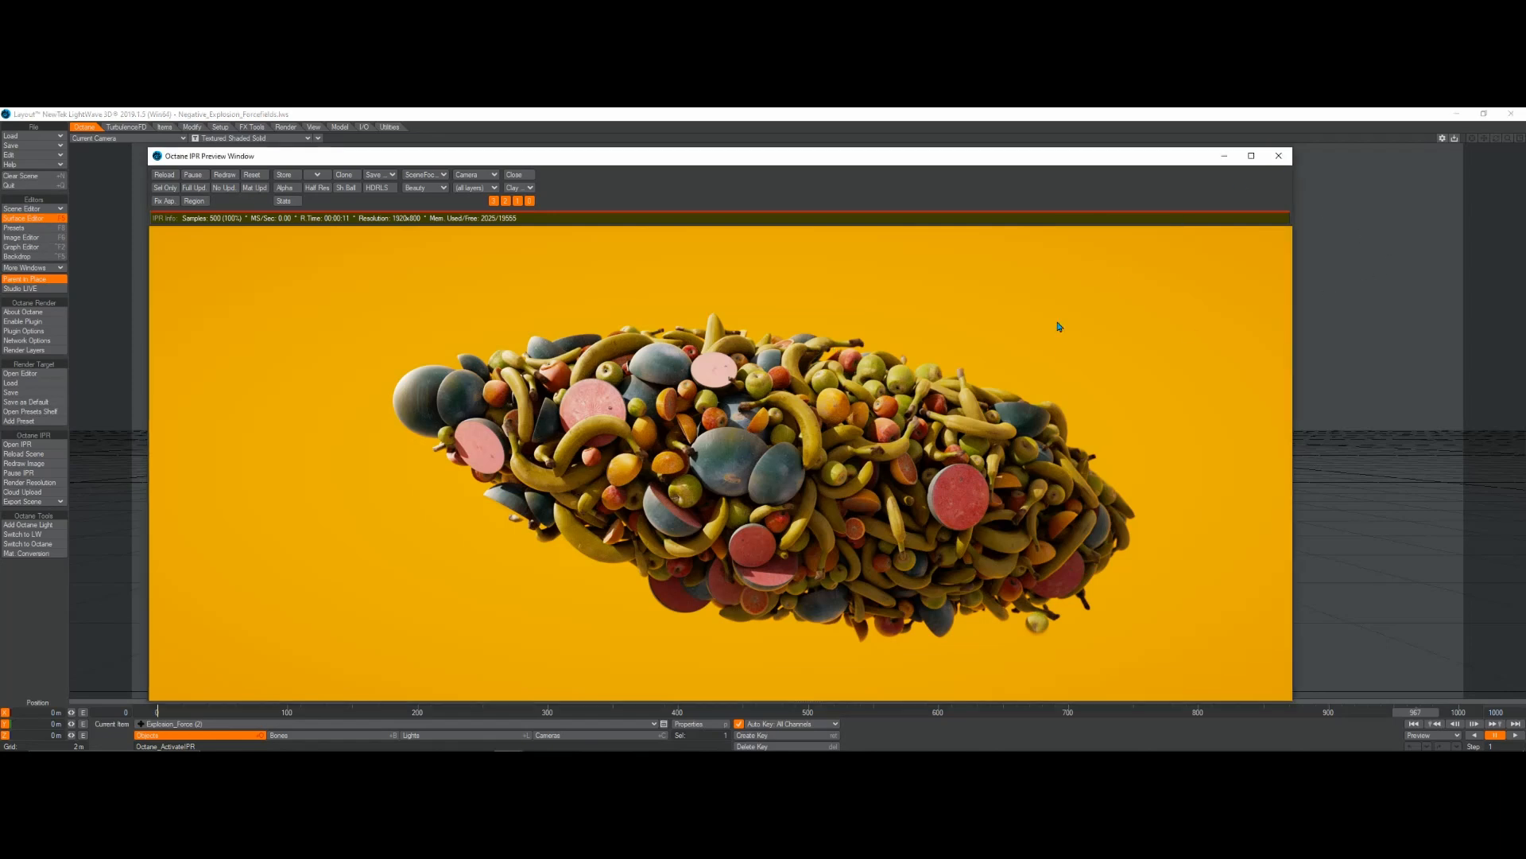